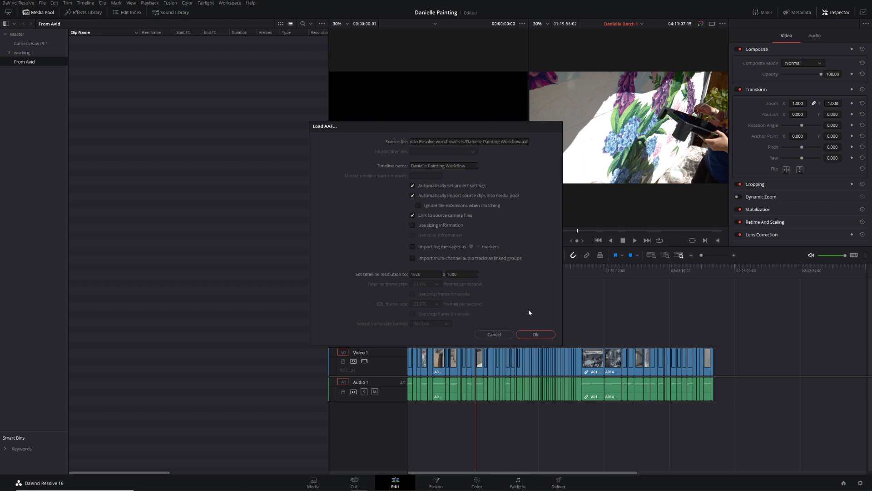
Import the AAF as the 'Danielle Painting Offline' timeline and close the import log
click(478, 165)
key(BackSpace)
key(BackSpace)
key(BackSpace)
key(BackSpace)
key(BackSpace)
key(BackSpace)
key(Return)
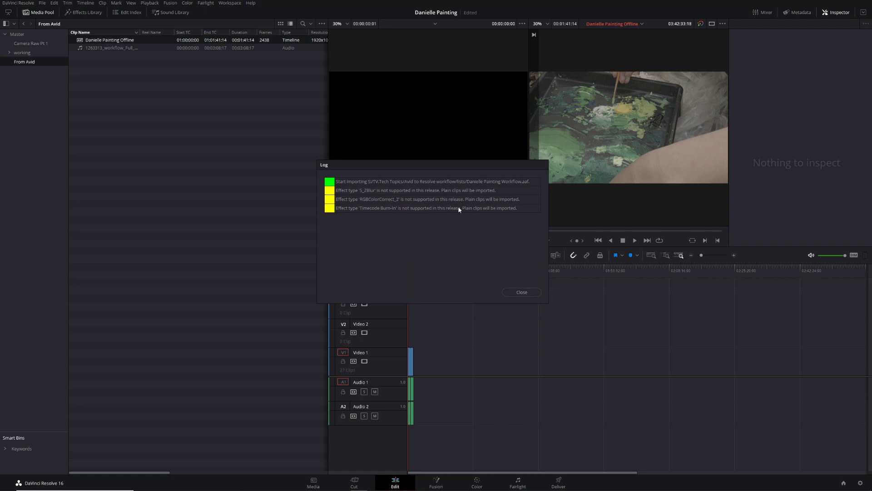
click(522, 292)
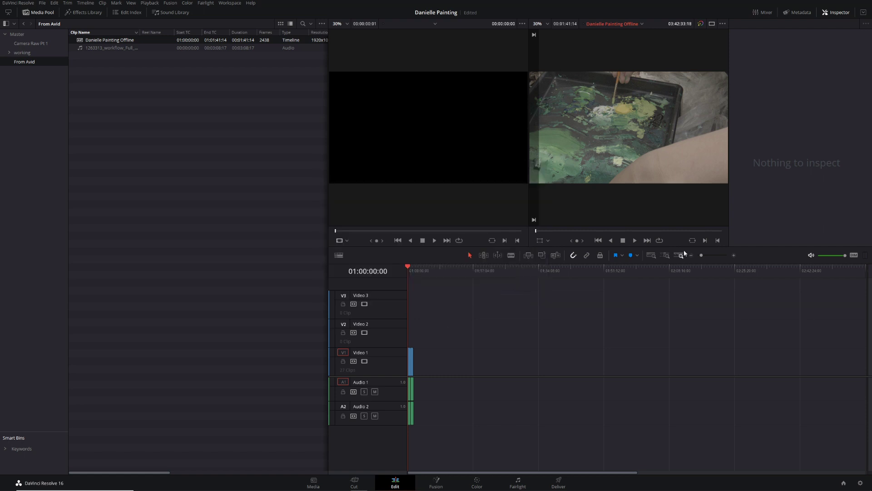
Zoom the timeline in, scrub through it and select the A016 clip at 01:00:47:16
drag(702, 256, 712, 256)
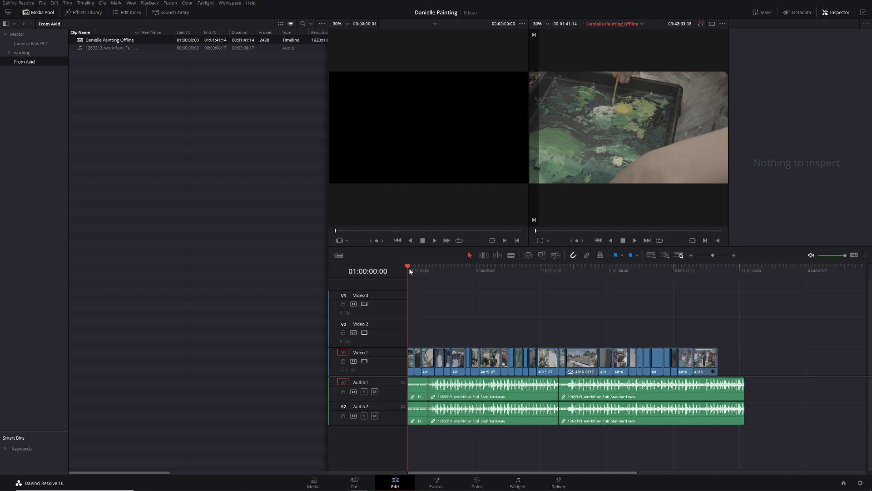
drag(408, 269, 566, 270)
click(550, 386)
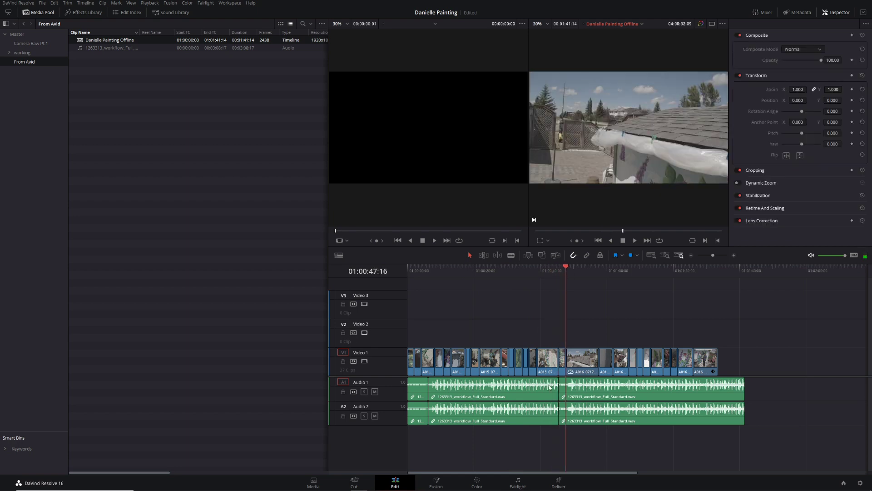
right_click(581, 367)
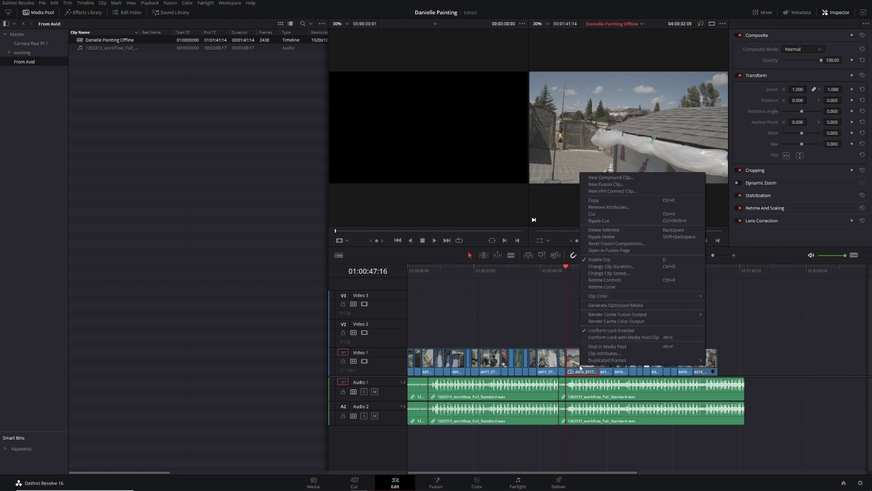
click(620, 273)
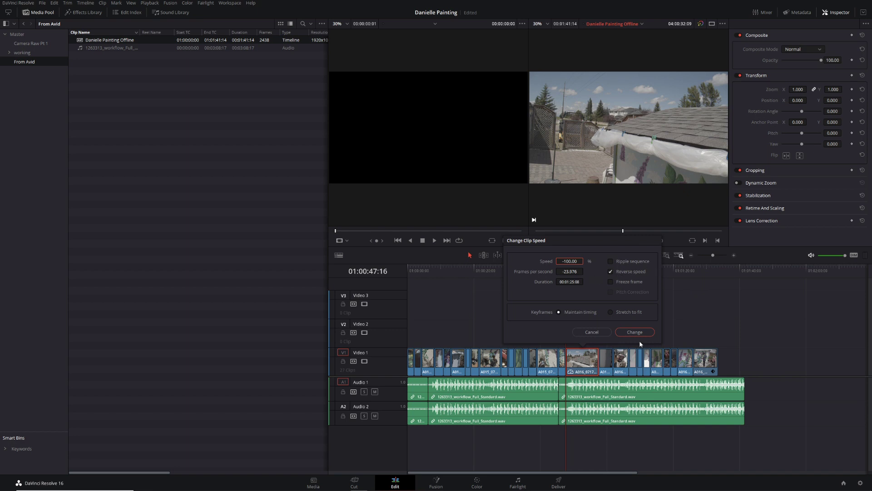
click(585, 334)
drag(577, 269, 695, 290)
click(704, 361)
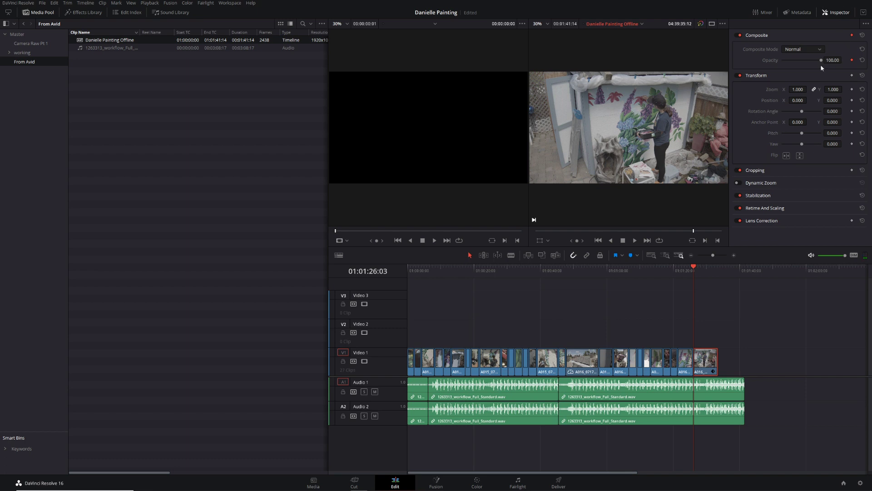
click(709, 270)
click(540, 240)
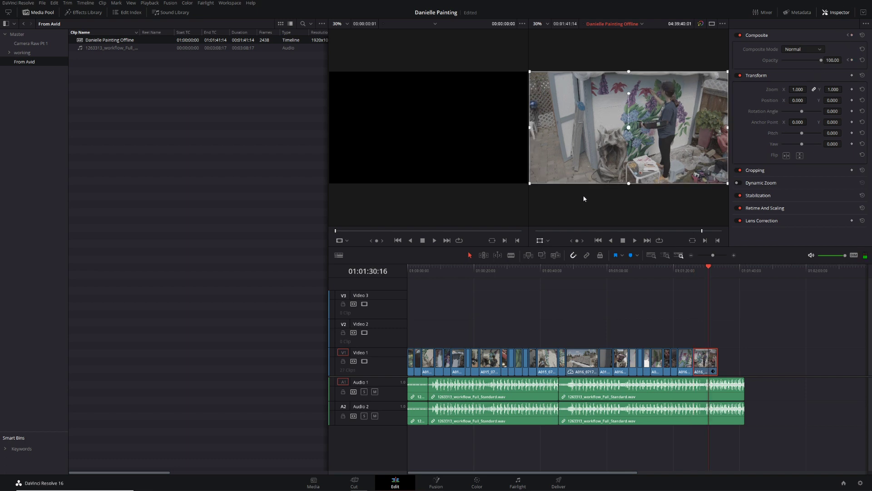
scroll(583, 196, down, 2)
click(692, 272)
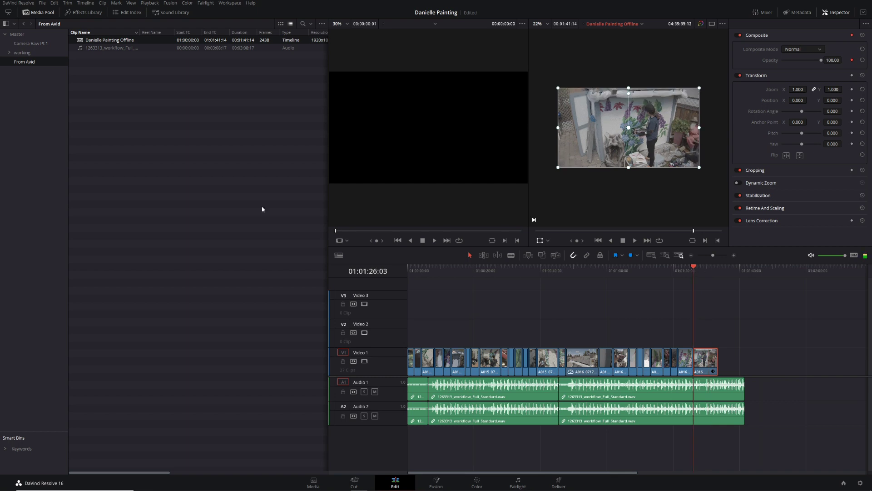
Choose AAF import from the media pool's Timelines menu and open Danielle Painting Workflow.aaf
right_click(111, 106)
mouse_move(124, 111)
mouse_move(257, 124)
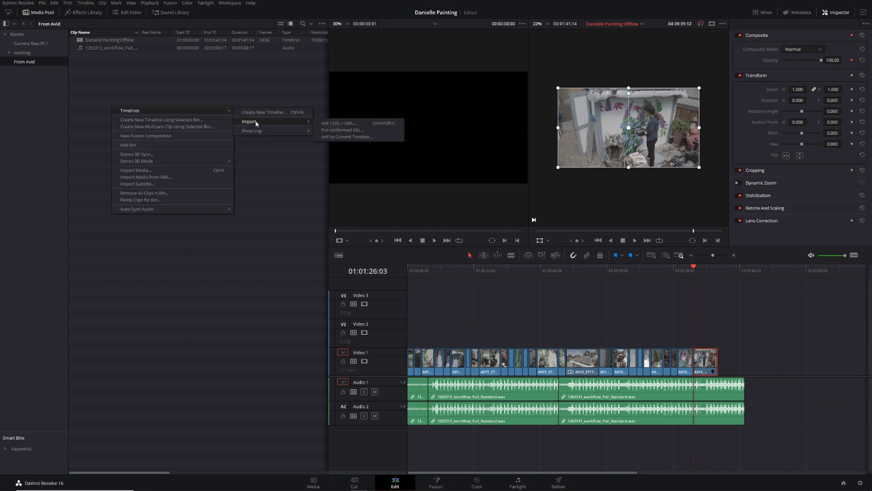
click(326, 123)
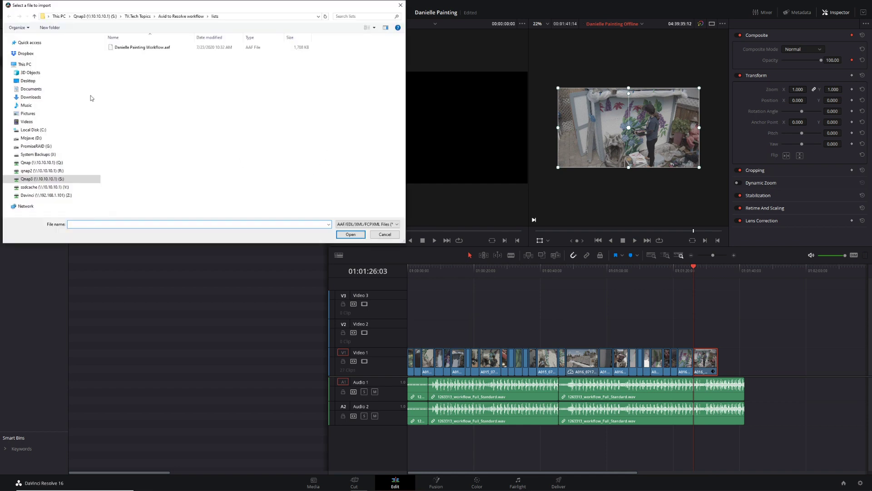
click(118, 50)
click(351, 234)
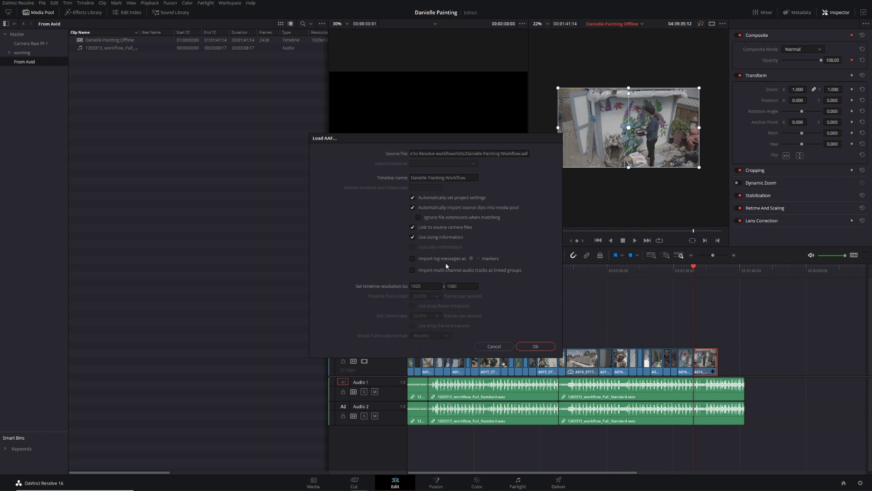
Name the timeline 'Danielle Painting with sizing', import it with sizing information, and close the log
click(472, 176)
key(BackSpace)
key(BackSpace)
key(BackSpace)
key(BackSpace)
key(BackSpace)
key(BackSpace)
key(BackSpace)
key(BackSpace)
text(with sizing)
click(536, 347)
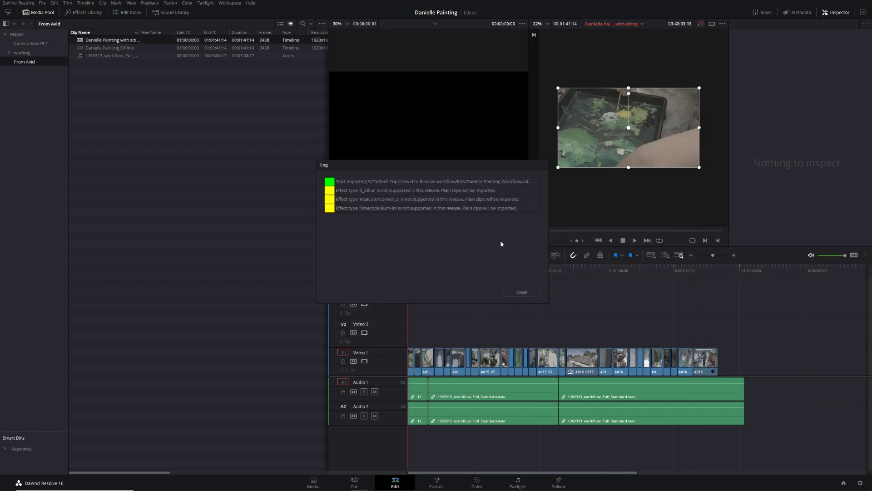
click(522, 292)
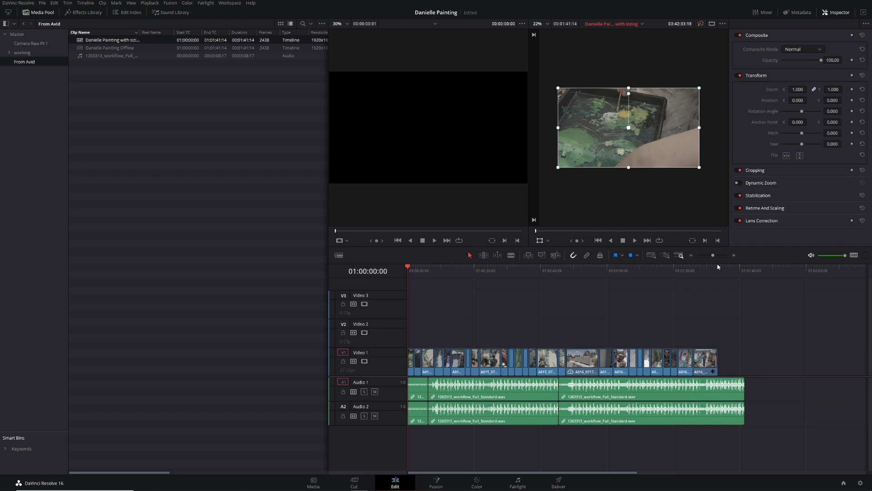
Play the sizing timeline, confirm the clip's 1.400 zoom in the Inspector, then go to Media
drag(559, 273, 696, 276)
key(space)
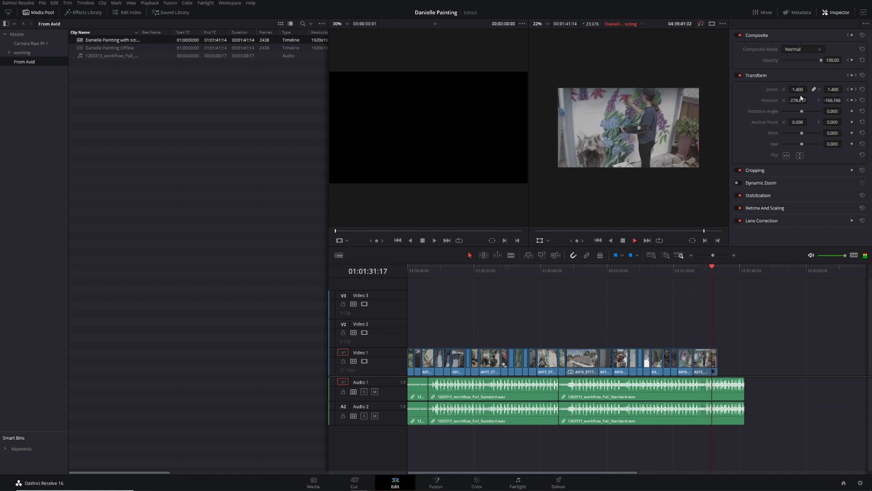
key(space)
drag(713, 269, 365, 314)
click(464, 308)
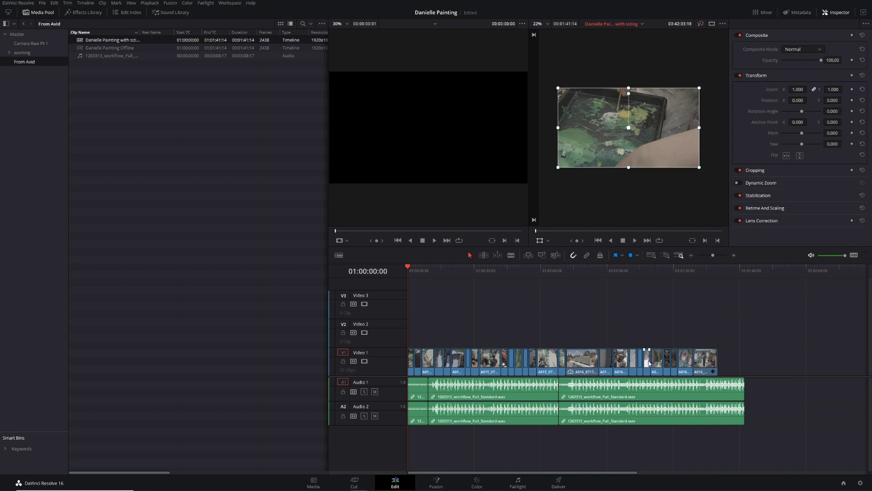
click(313, 483)
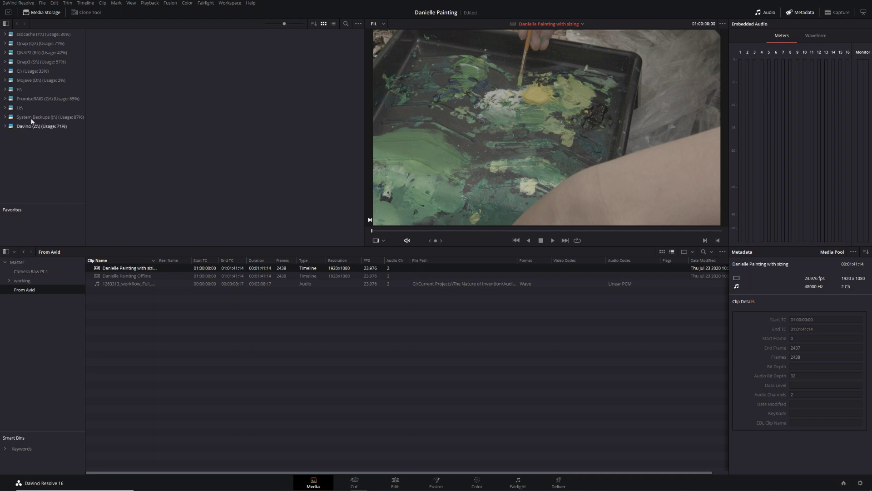
Add Danielle Painting Workflow.mov from the Reference folder to the From Avid bin, then return to Edit
click(34, 63)
double_click(293, 45)
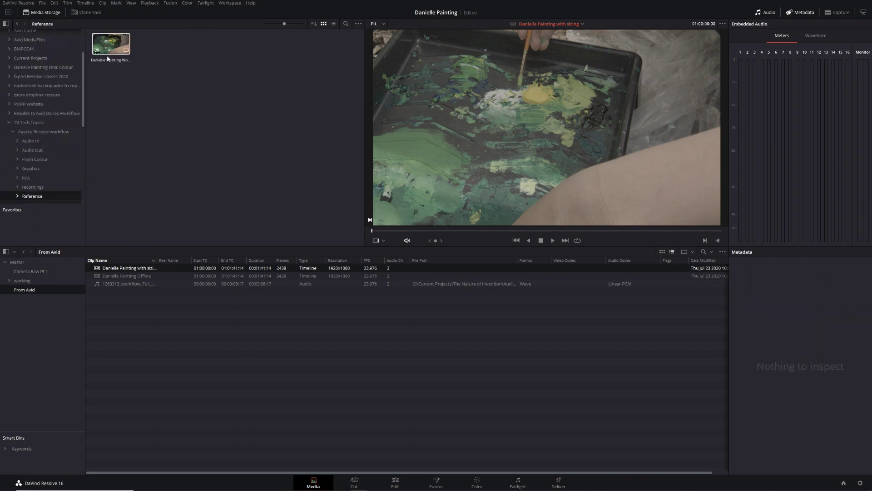
click(110, 55)
drag(110, 55, 132, 371)
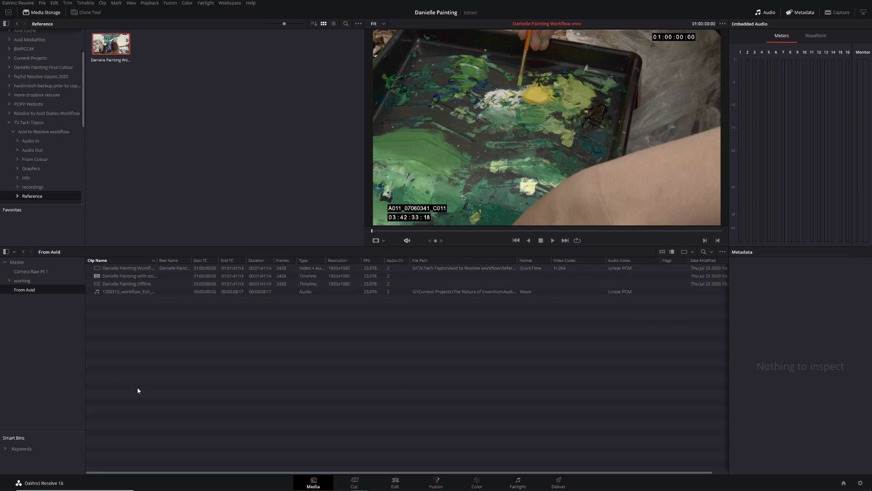
click(398, 478)
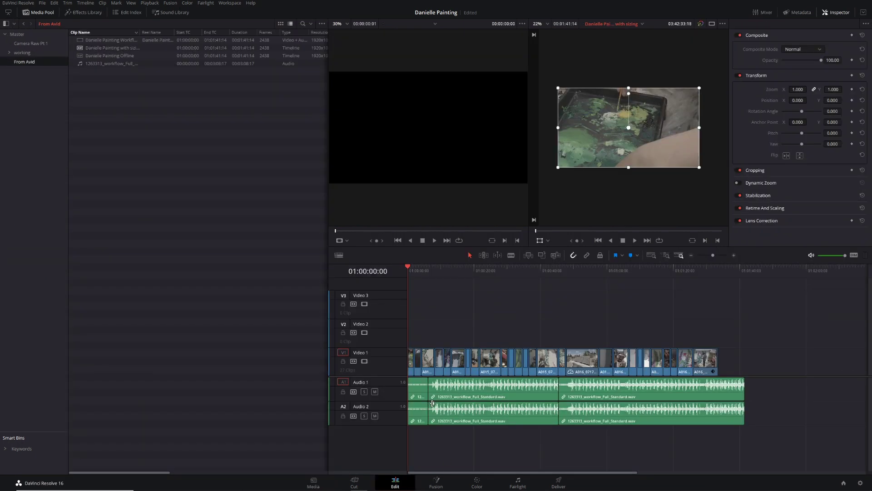
Drop the reference movie onto the timeline and delete the original audio clips
mouse_move(101, 38)
mouse_down()
mouse_move(318, 136)
mouse_move(851, 296)
mouse_move(758, 335)
mouse_up()
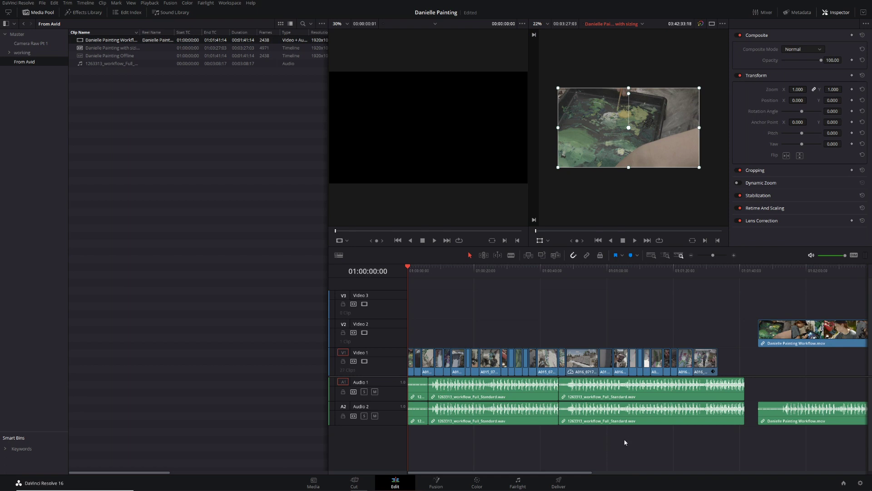
drag(671, 442, 405, 388)
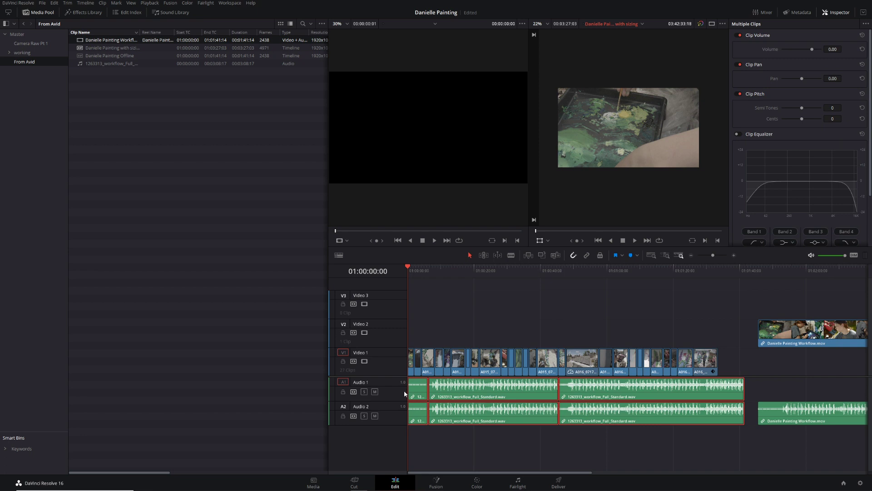
key(Delete)
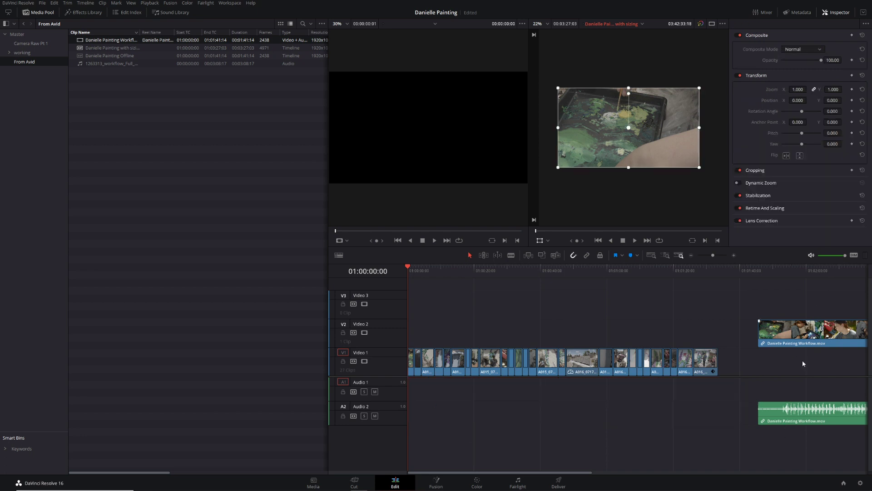
Move the reference clip to the timeline start on Video 2 with its audio on Audio 1
click(772, 416)
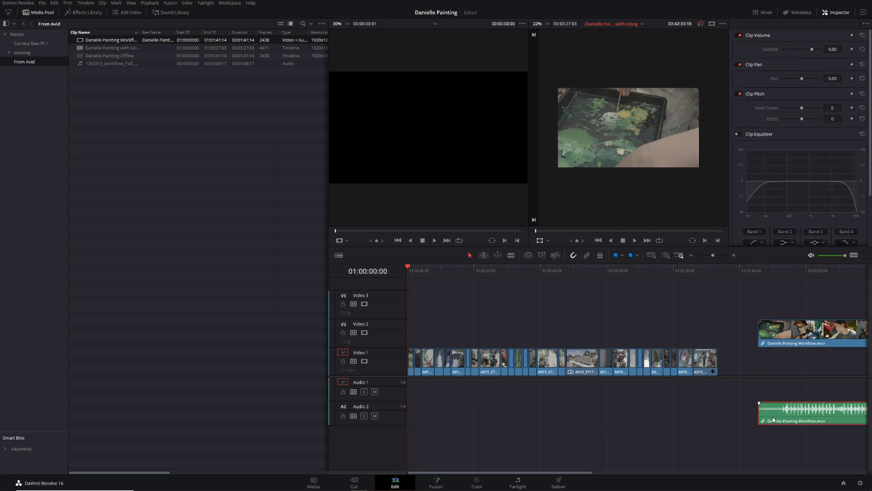
drag(778, 333, 399, 329)
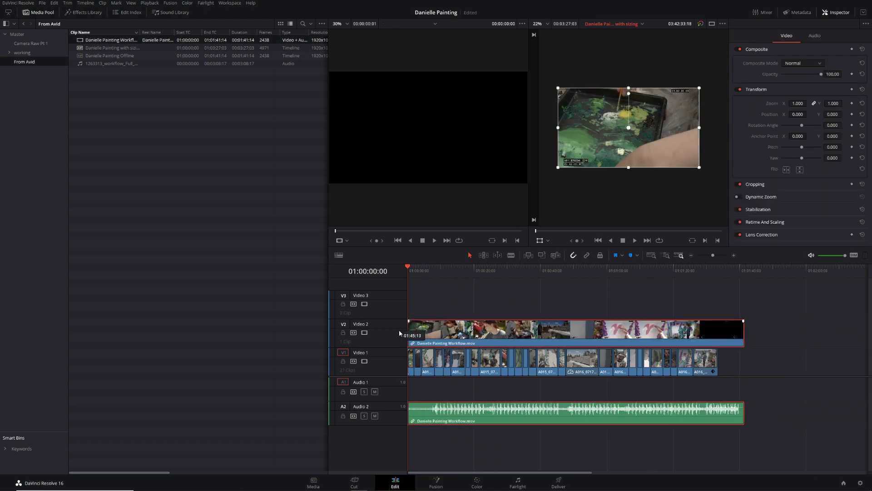
click(433, 416)
drag(430, 409, 430, 386)
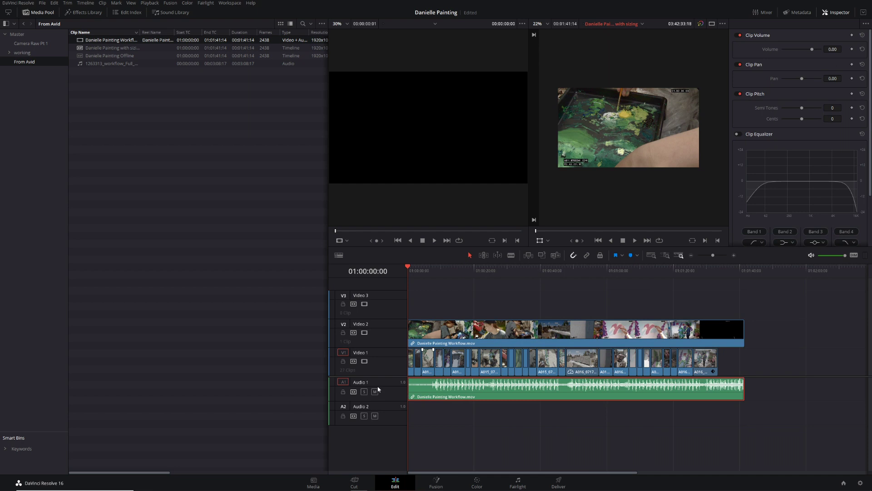
right_click(404, 384)
mouse_move(439, 449)
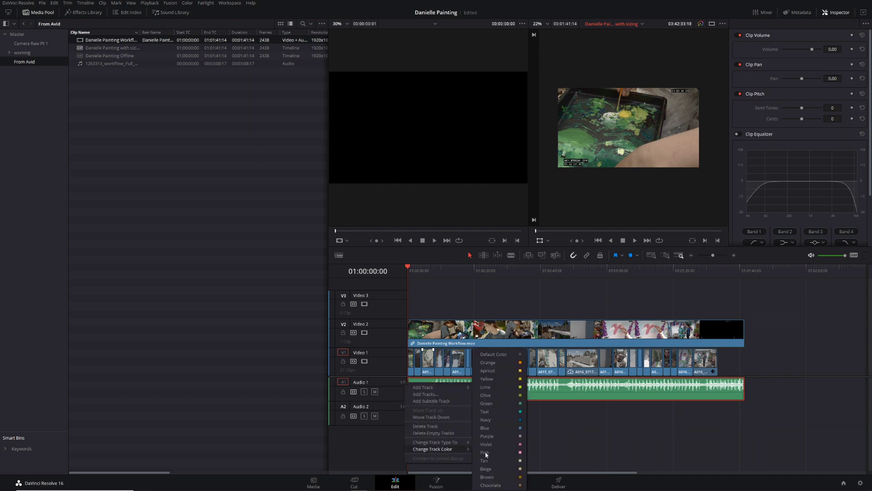
key(Escape)
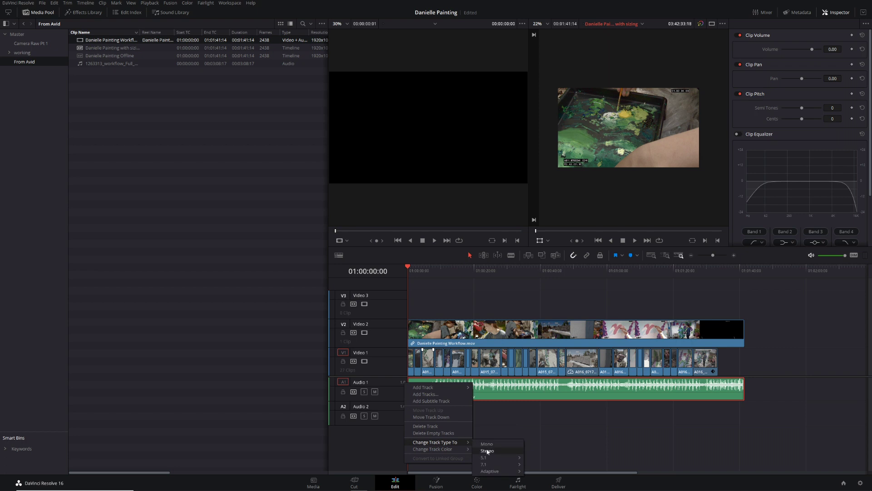
key(Escape)
key(space)
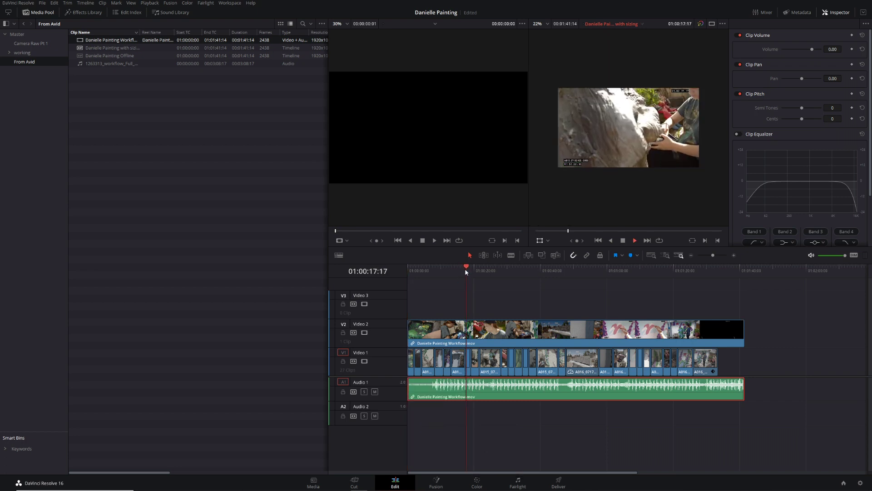
key(space)
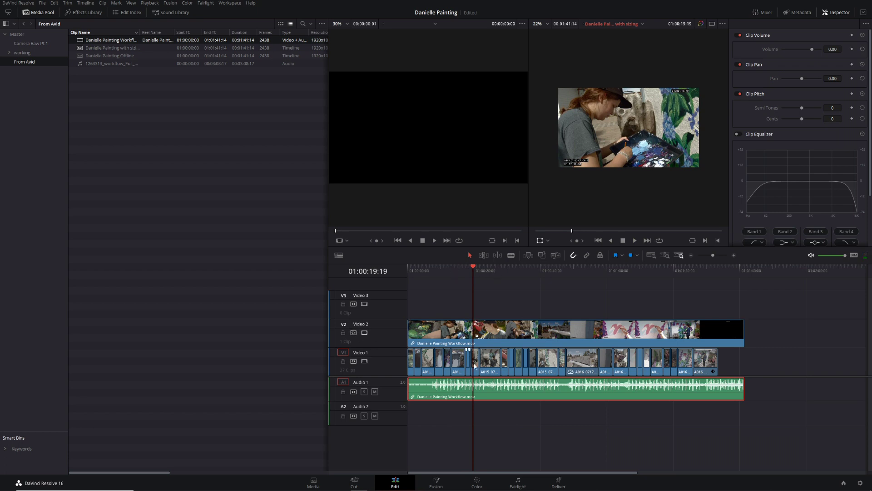
drag(480, 269, 554, 272)
Lower the Video 2 reference clip's opacity to about 45 and play from near the start
click(561, 338)
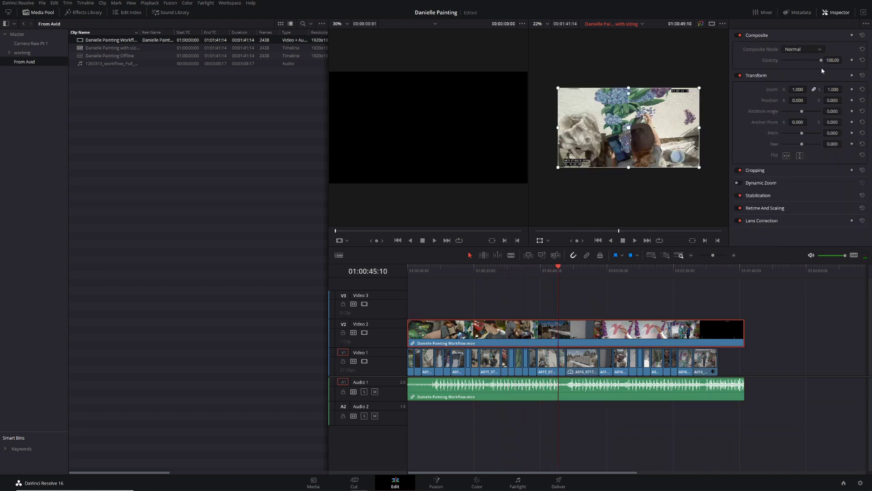
drag(819, 61, 800, 68)
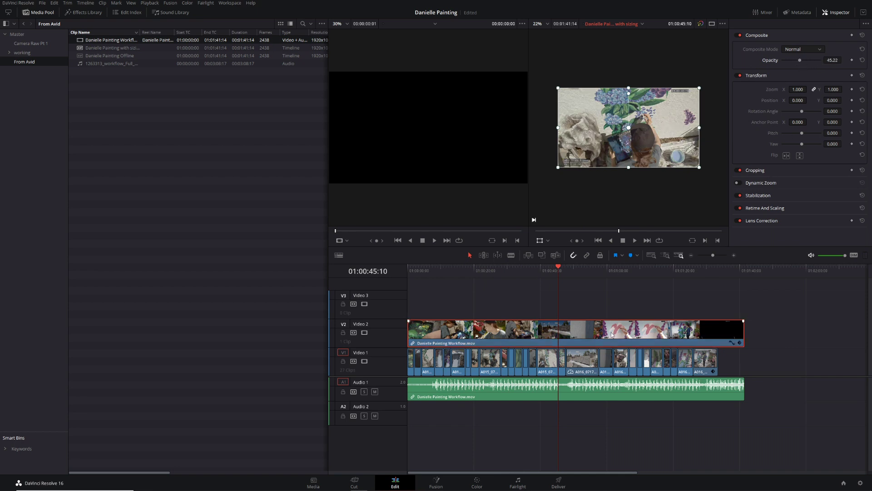
drag(480, 271, 400, 279)
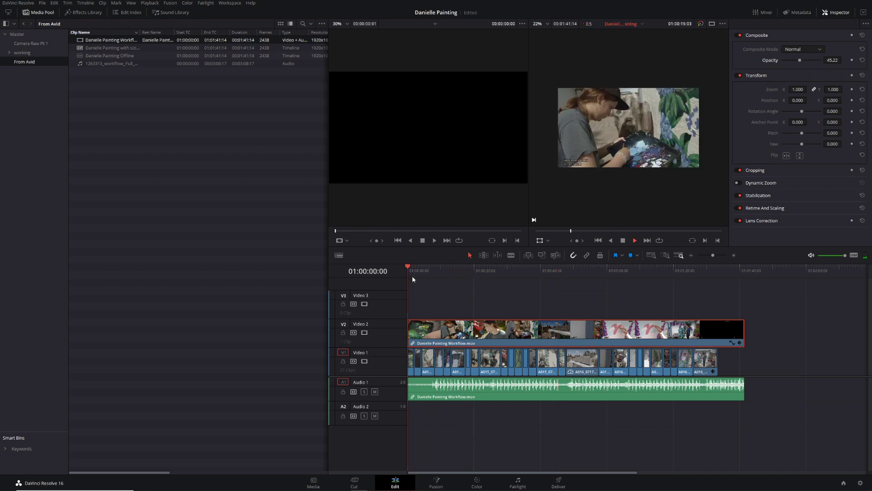
key(space)
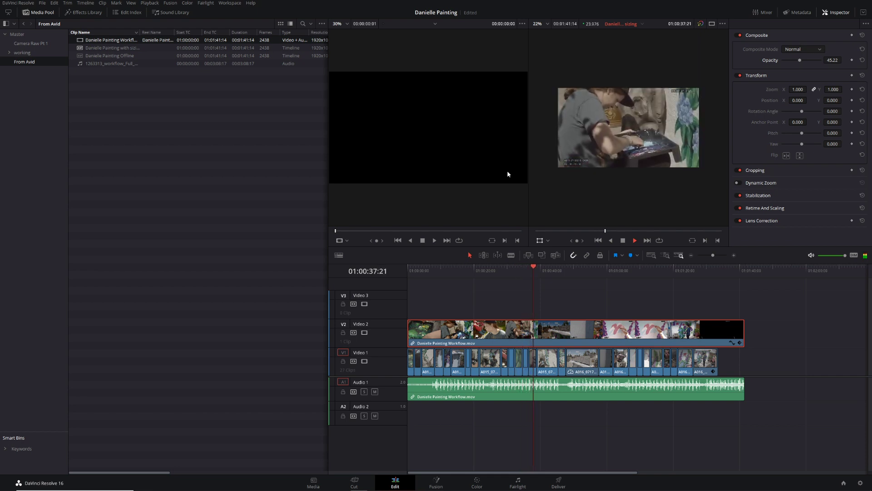
Compare the overlay from 01:00:36:12, zooming the timeline in and back out while playing
key(space)
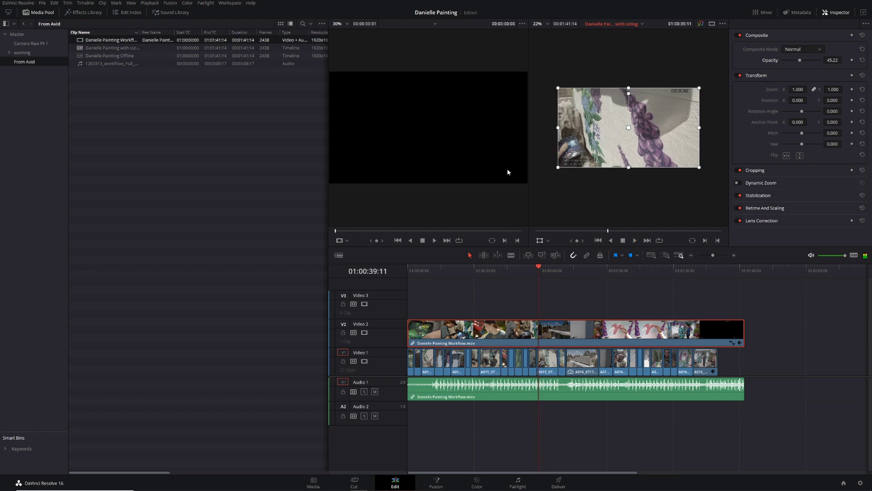
click(532, 271)
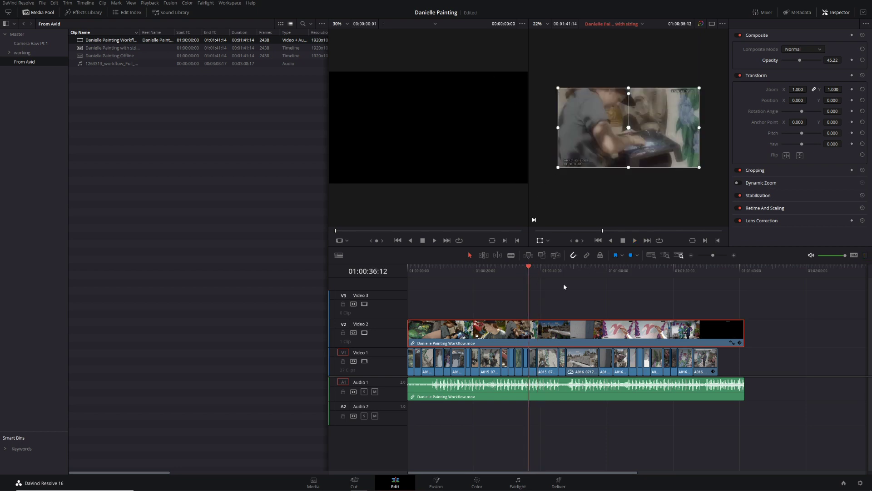
click(734, 255)
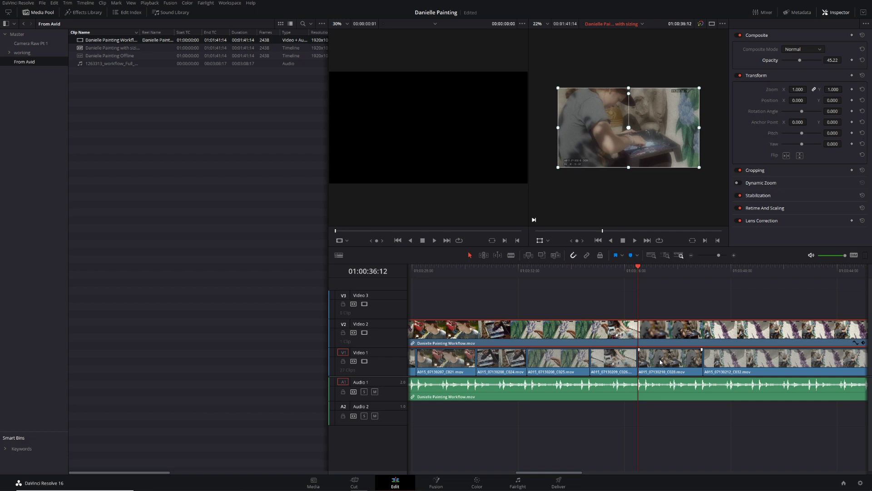
click(691, 257)
click(691, 256)
key(space)
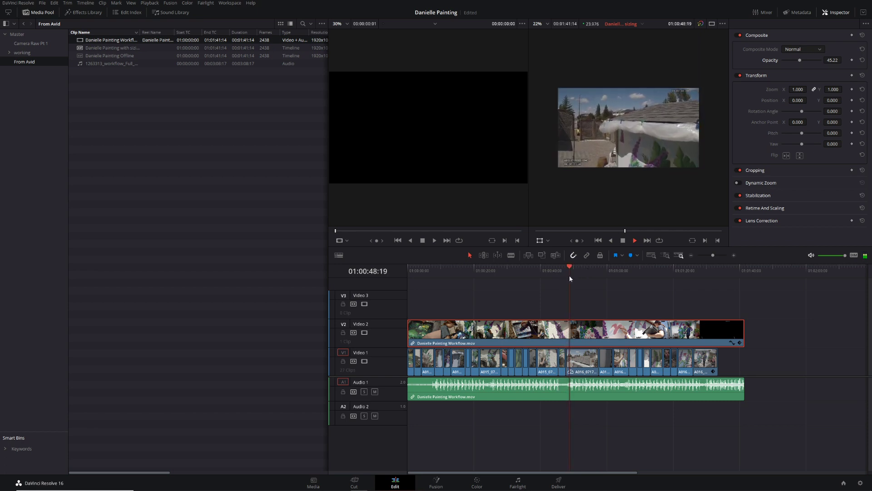
key(space)
Play the end of the sequence, return to 01:00:51:09, and delete the Video 2 reference clip
drag(583, 268, 691, 274)
key(space)
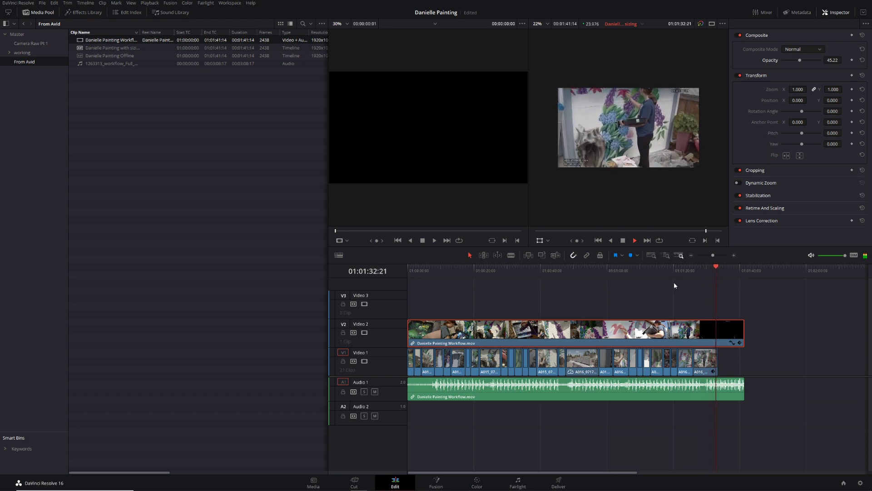
click(685, 269)
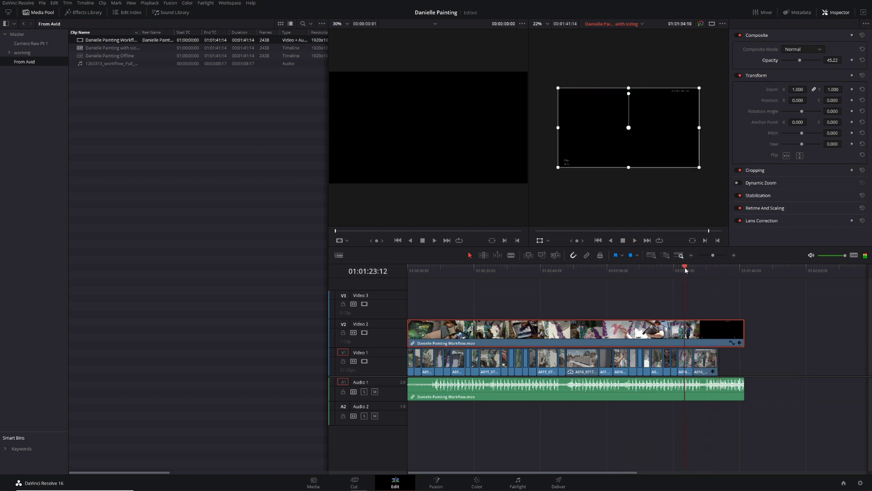
drag(680, 272, 554, 279)
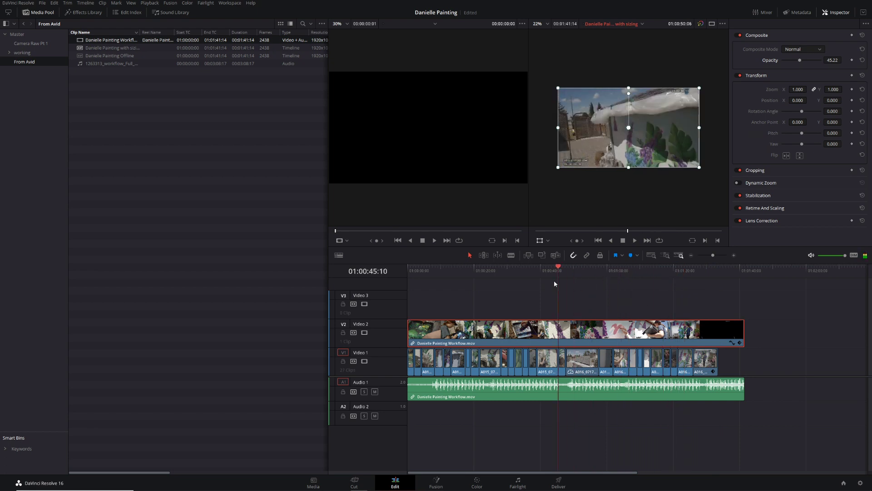
click(577, 269)
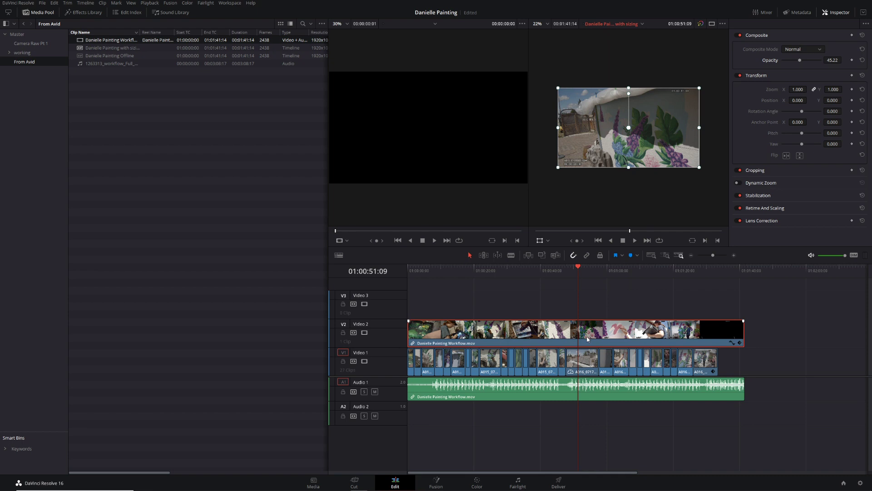
key(Delete)
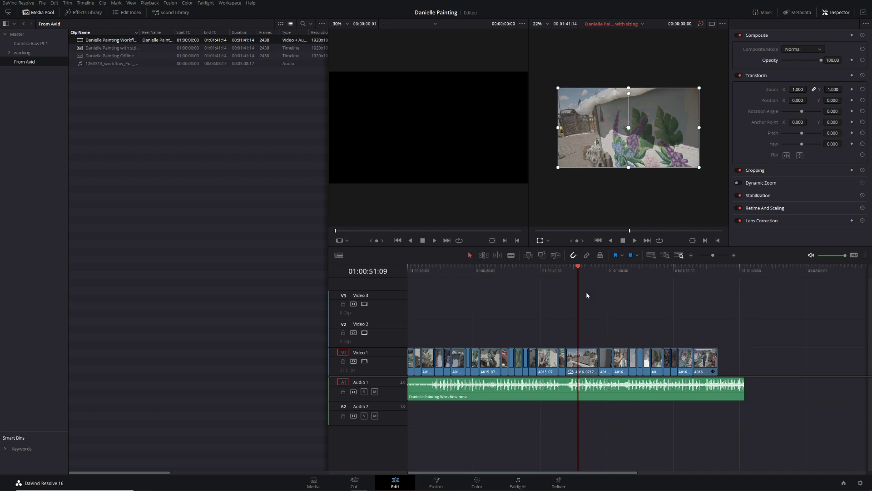
Scrub the V1 clips without the overlay, then switch to the Color page
drag(564, 268, 460, 300)
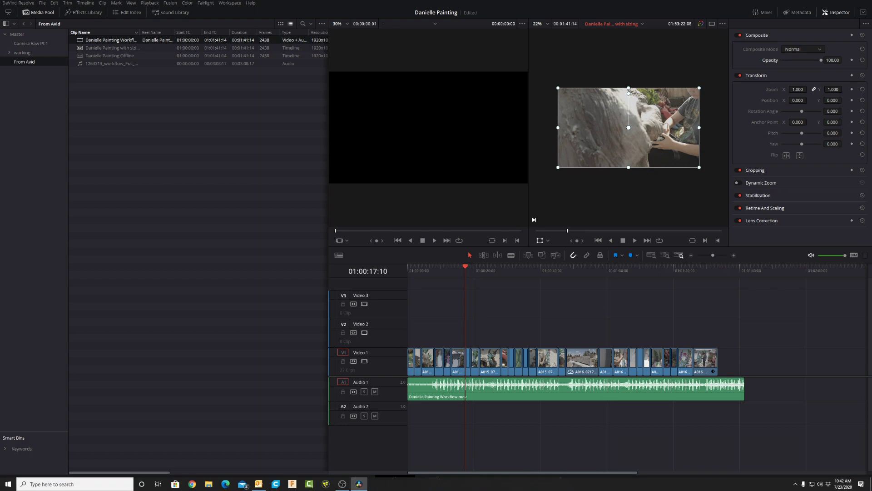
key(shift+5)
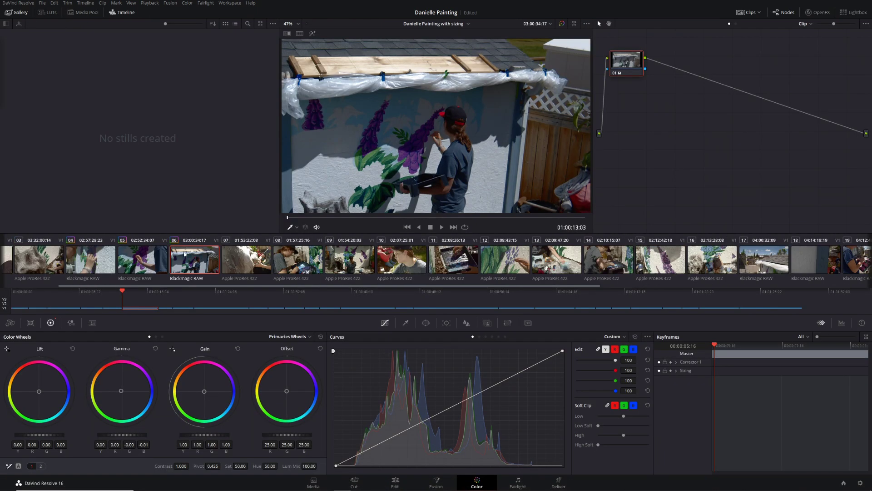
Step through graded clips 01 to 16 in the Color page thumbnails
click(27, 261)
click(78, 259)
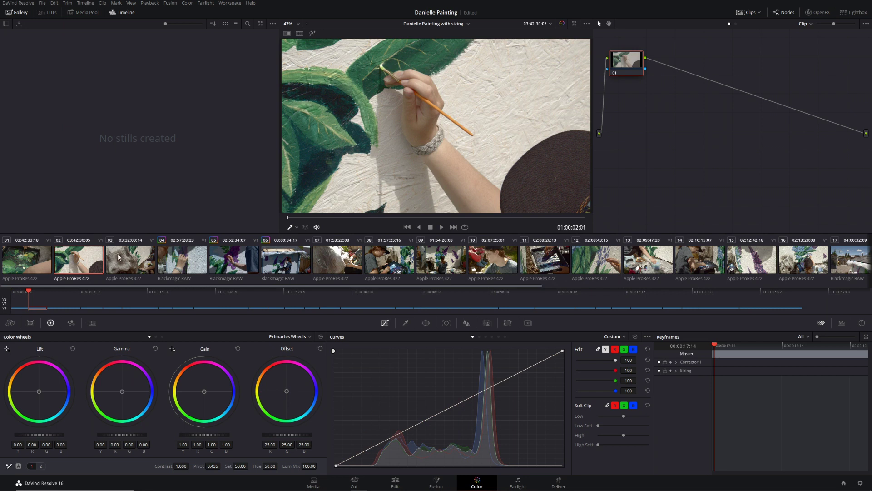
click(129, 257)
click(167, 259)
click(238, 268)
click(291, 265)
click(353, 263)
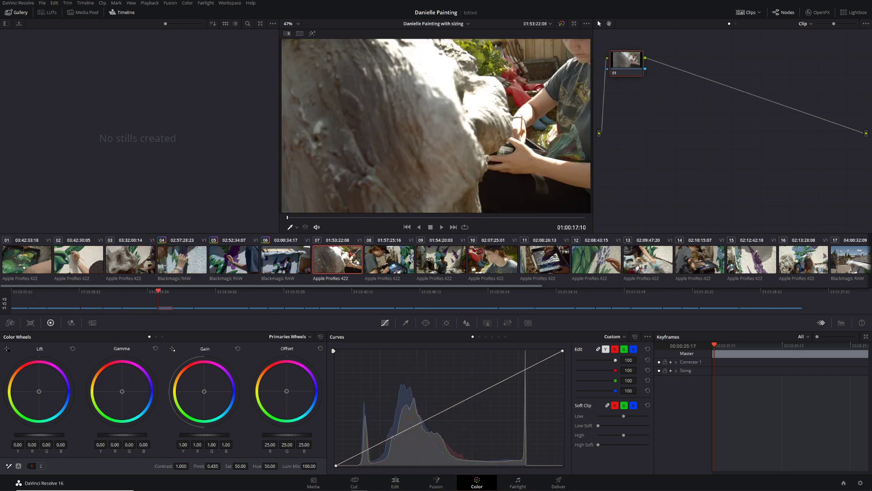
click(402, 263)
click(456, 264)
click(494, 264)
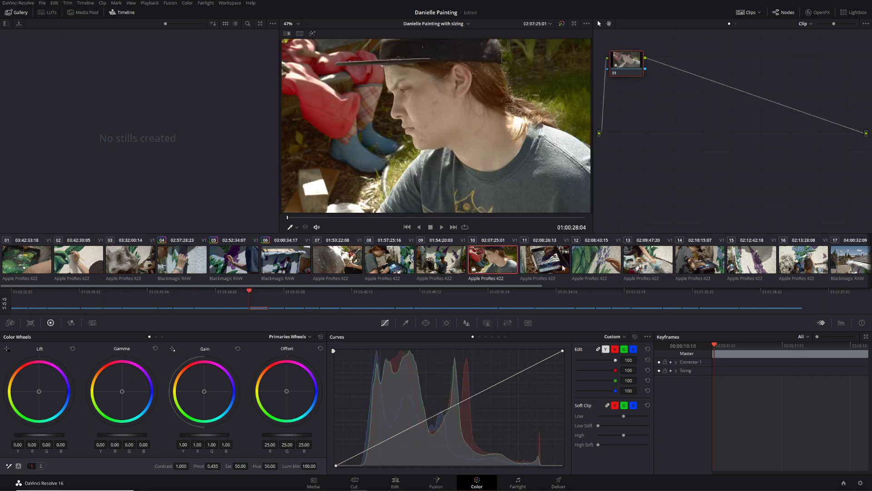
click(547, 264)
click(609, 268)
click(649, 266)
click(700, 264)
click(752, 263)
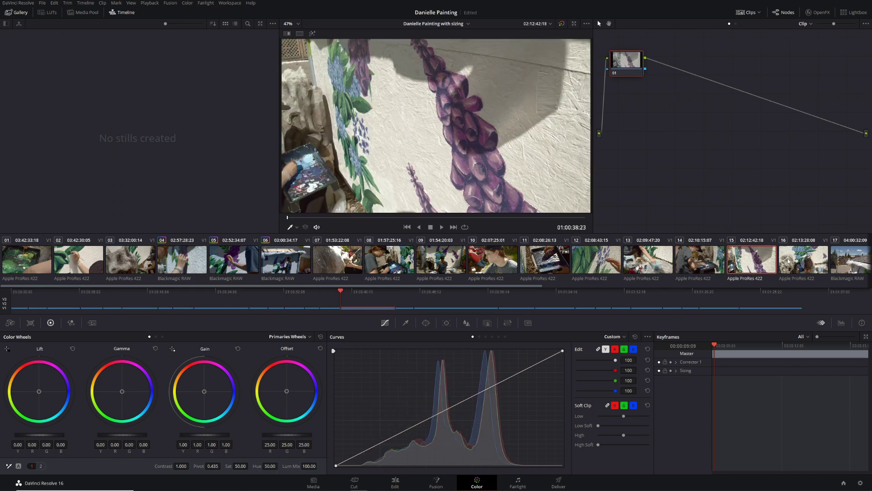
click(790, 262)
Review the later graded clips up to 26, return to clip 23, then open Deliver
scroll(558, 261, right, 4)
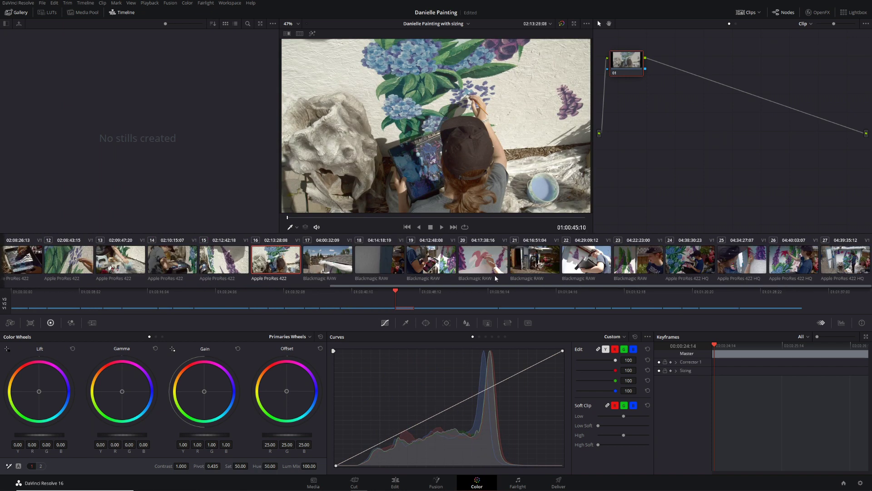
click(534, 262)
click(586, 262)
click(638, 262)
click(681, 262)
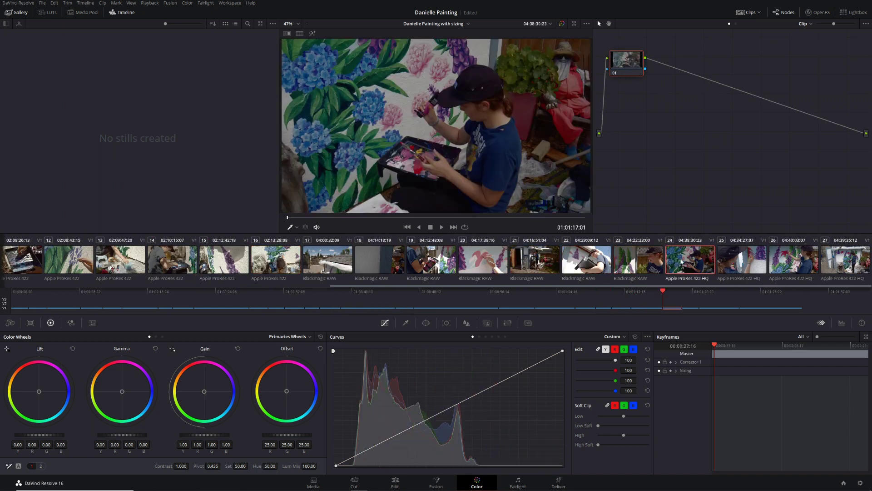
click(737, 254)
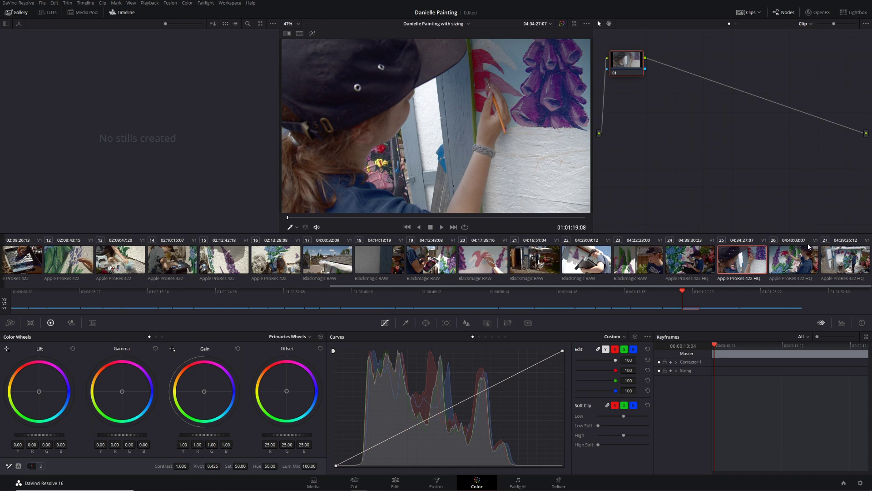
click(808, 248)
click(690, 260)
click(638, 260)
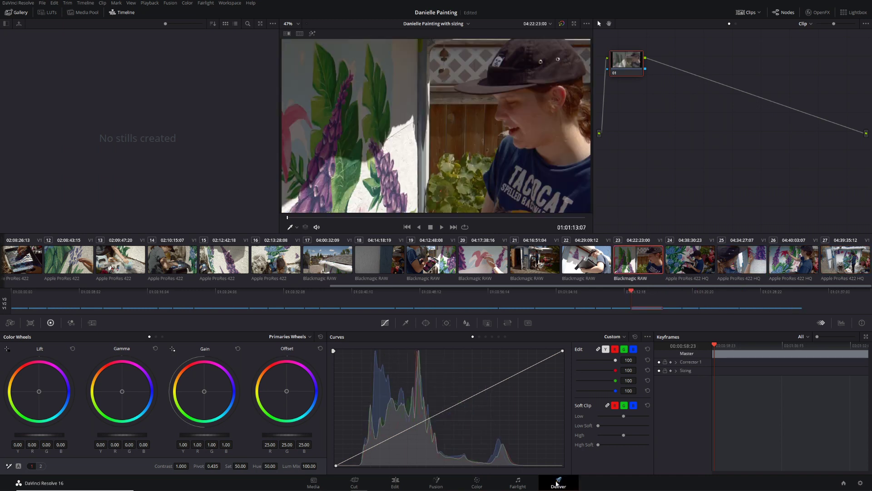
click(558, 483)
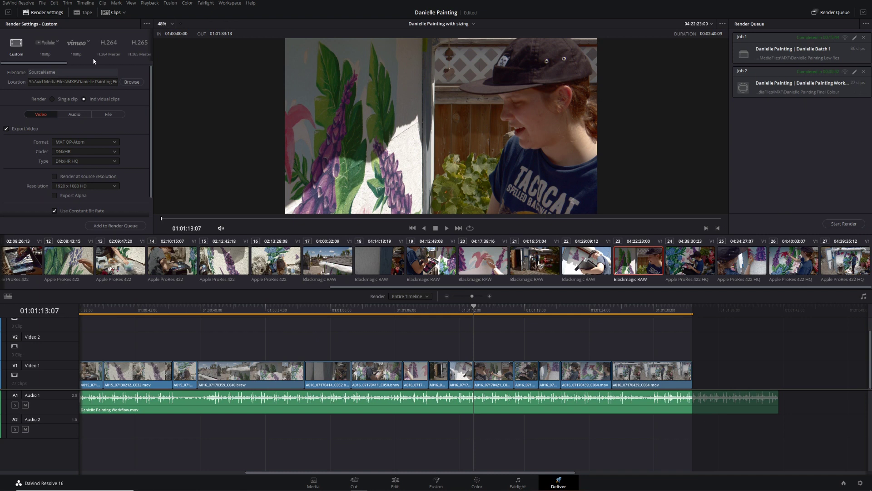
Choose the AVID AAF render preset and check its MXF OP-Atom DNxHR type list
drag(54, 65, 147, 62)
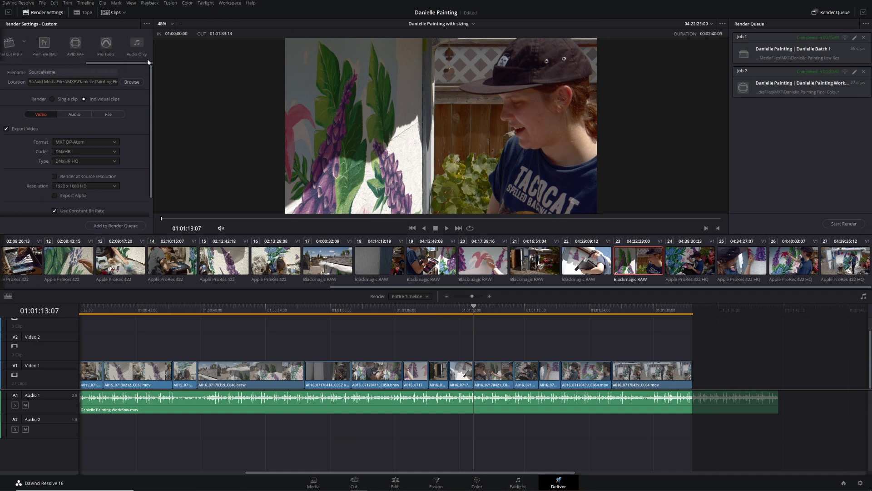
drag(134, 64, 178, 61)
click(78, 44)
click(115, 161)
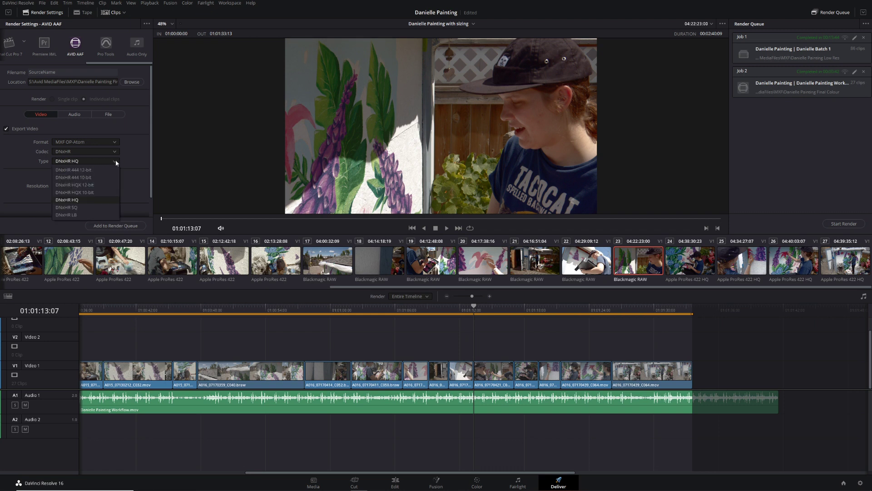
Keep DNxHR HQ, turn off Export Audio, and return to the video settings
click(81, 200)
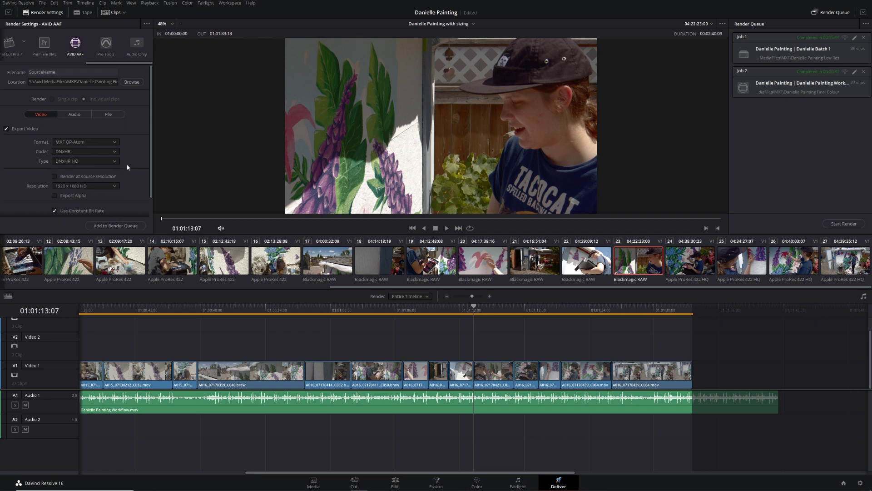
click(76, 113)
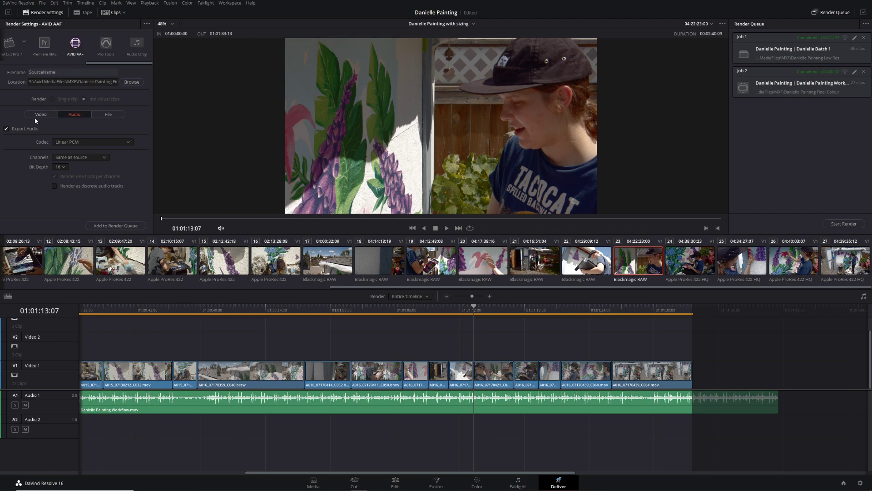
click(6, 129)
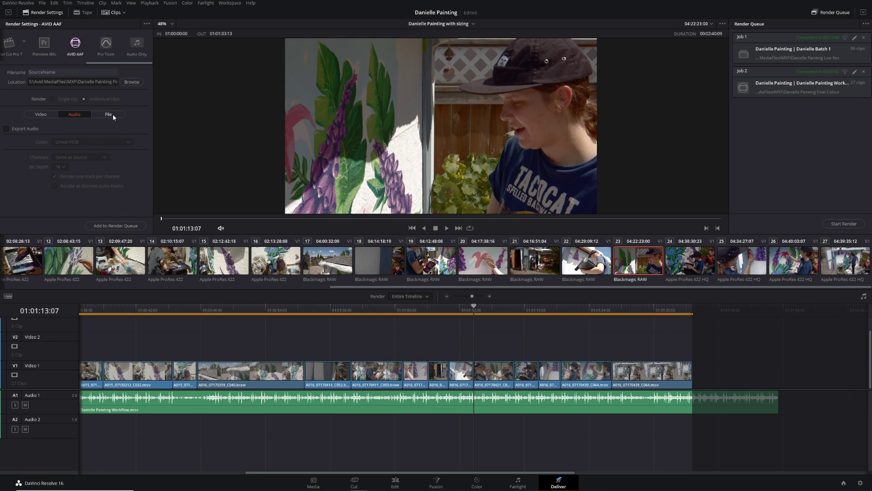
click(36, 114)
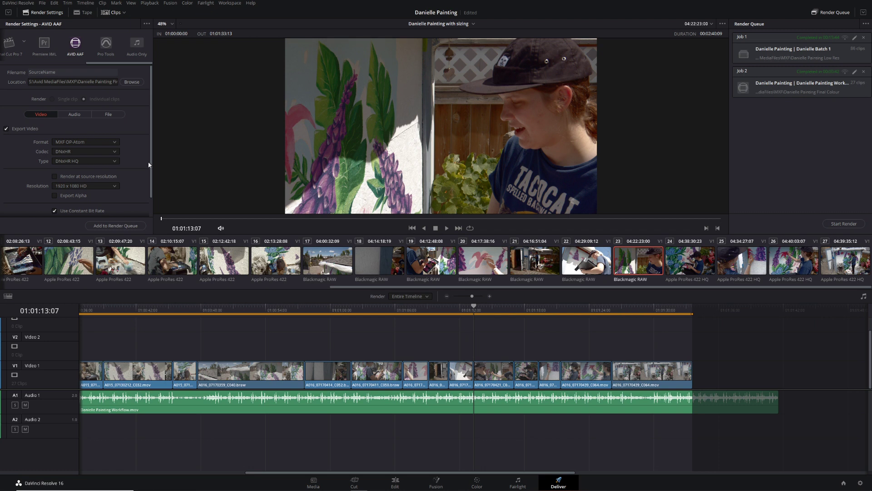
scroll(149, 164, down, 2)
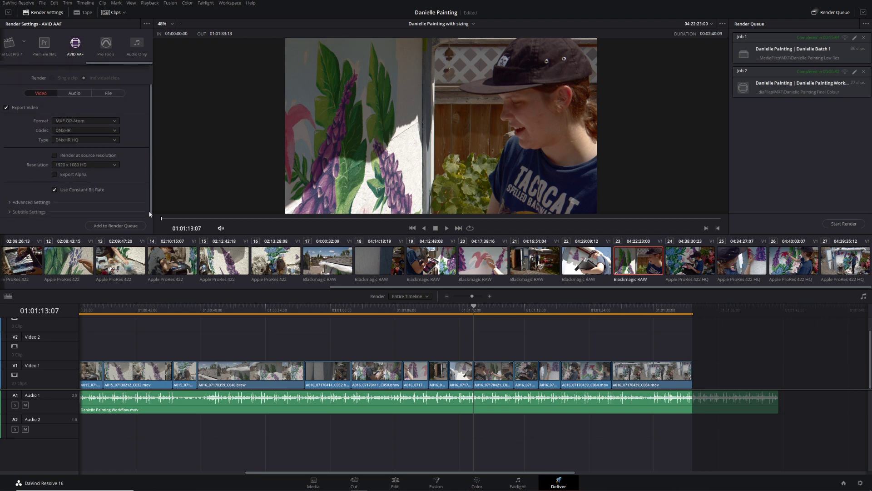
Expand Advanced Settings, review the 30 frame handles, then show the File naming options
click(14, 202)
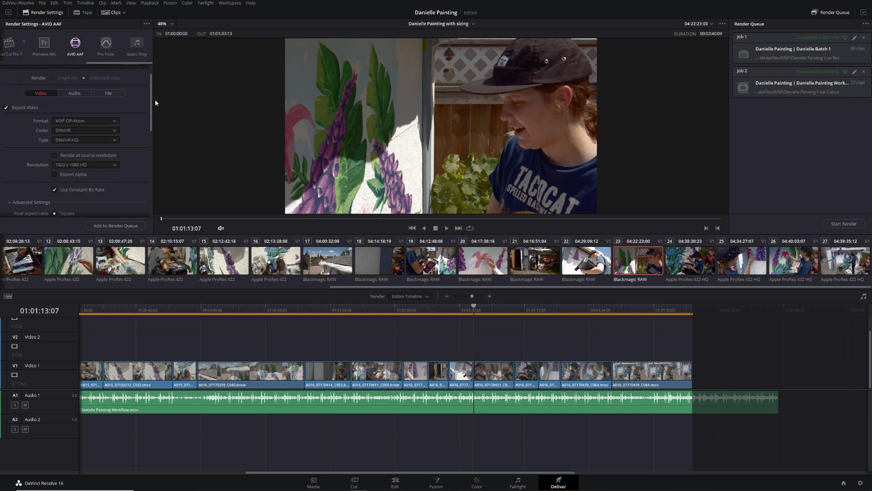
drag(150, 112, 150, 162)
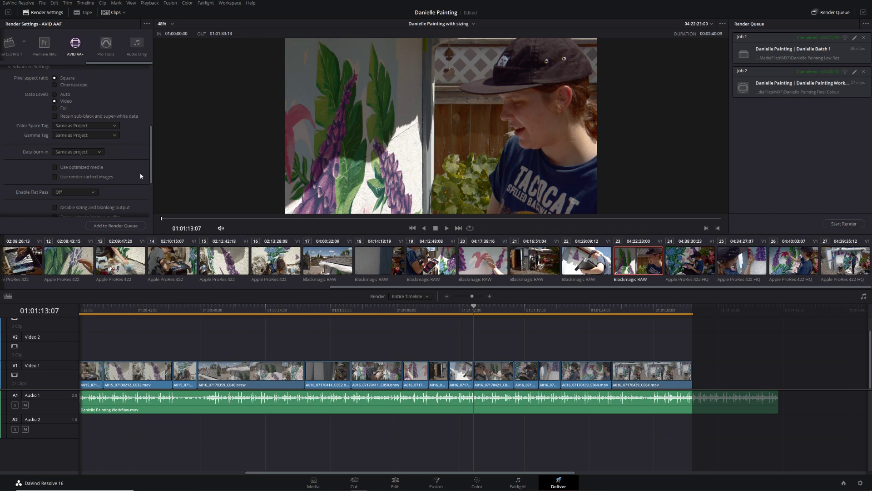
drag(151, 160, 148, 199)
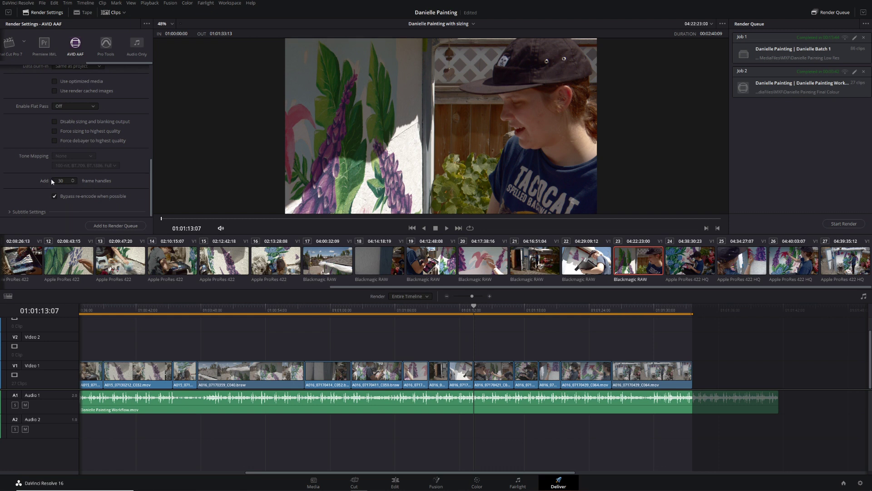
click(67, 179)
drag(152, 172, 149, 61)
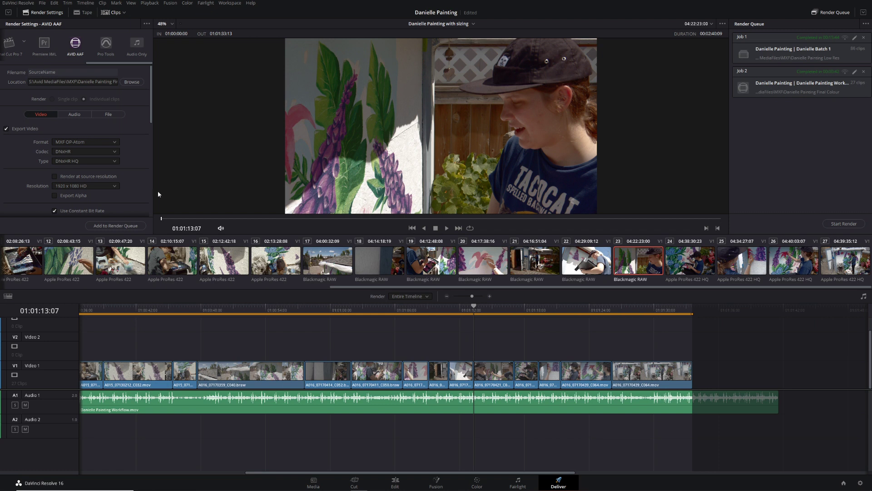
click(111, 114)
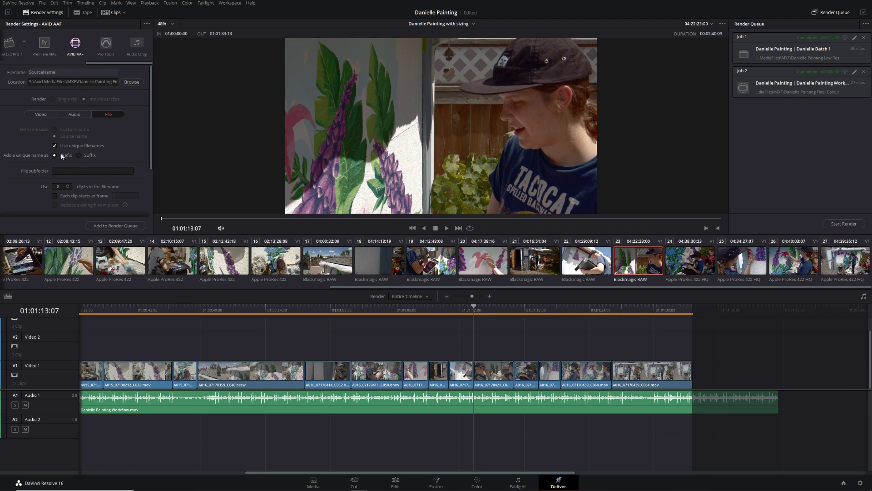
Zoom the timeline and jump to the start of clip A016_07170417_C054
drag(472, 296, 477, 296)
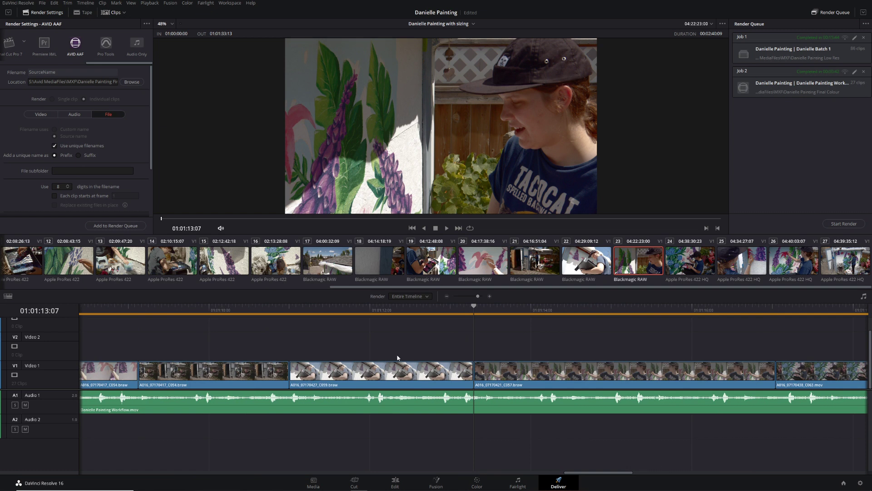
click(164, 384)
click(135, 308)
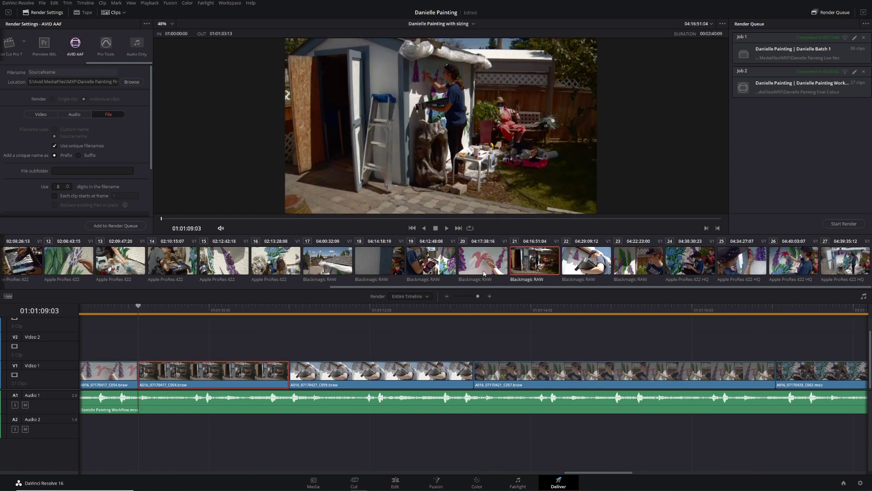
click(489, 296)
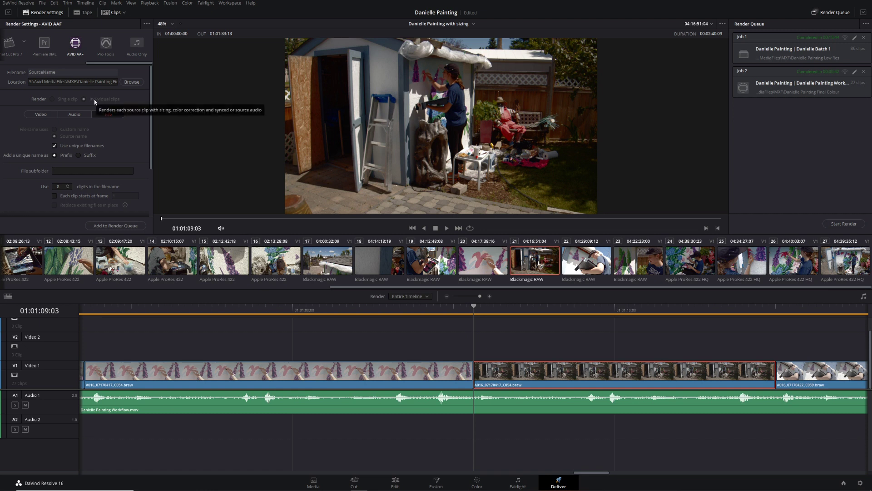
Step through clips 19, 20, 21 and 23, then browse for a render destination
click(426, 267)
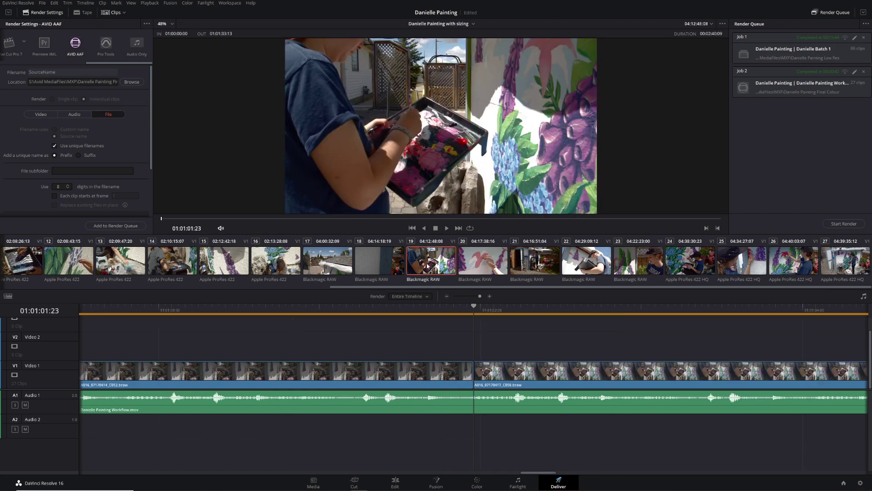
click(468, 261)
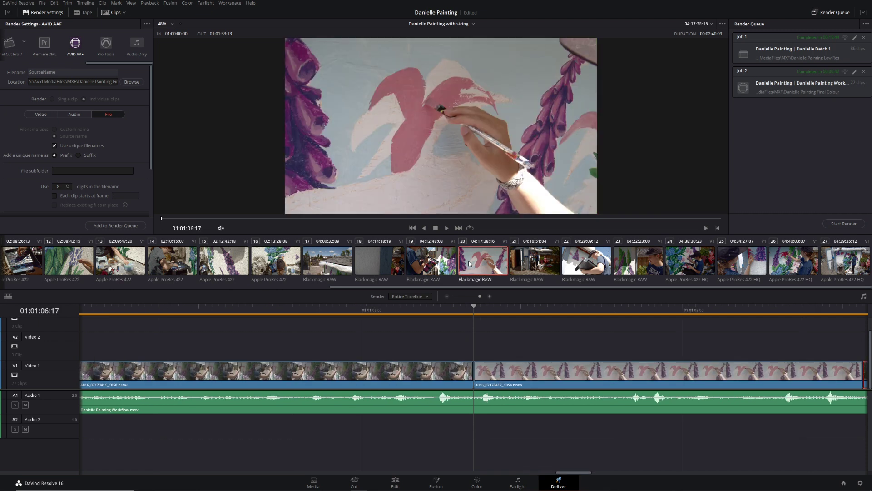
click(555, 265)
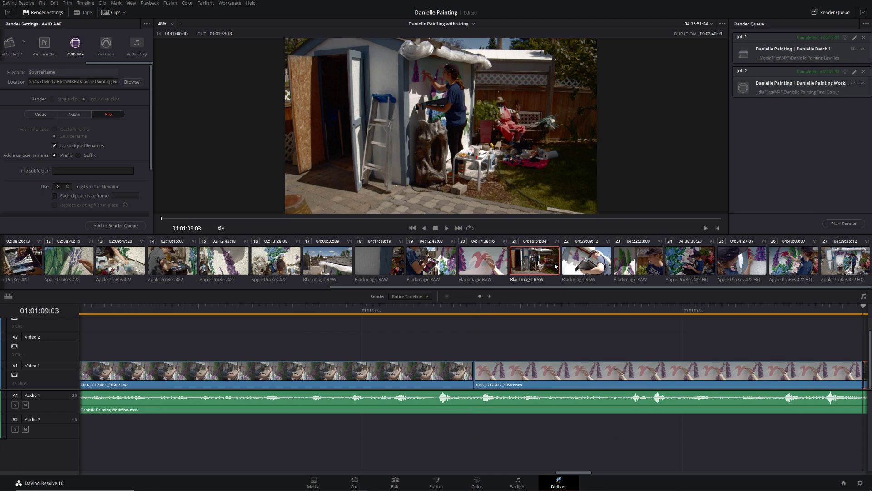
key(Down)
key(Down)
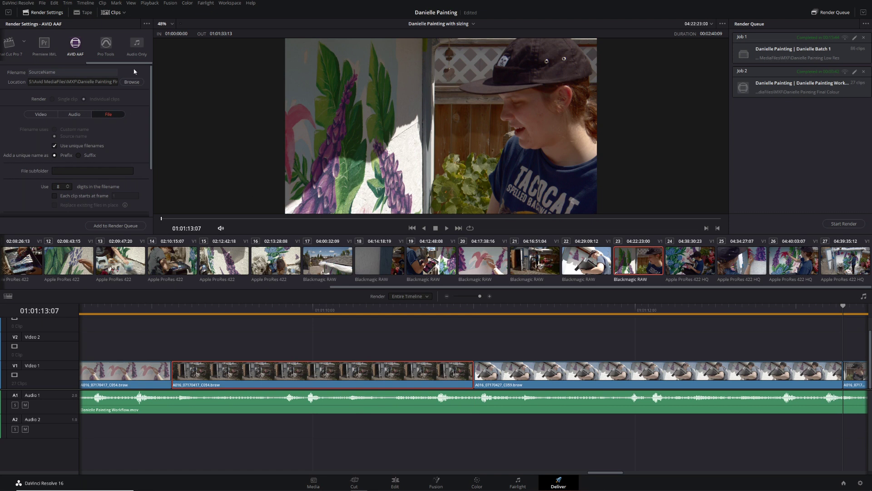
click(132, 81)
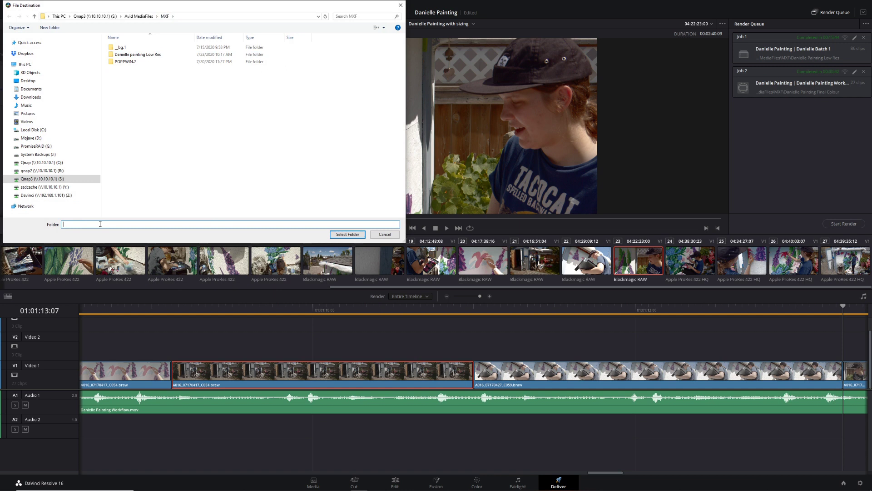
Target a new MXF subfolder named Colour from Resolve (with the colourist's name) and queue it as Job 3
click(49, 28)
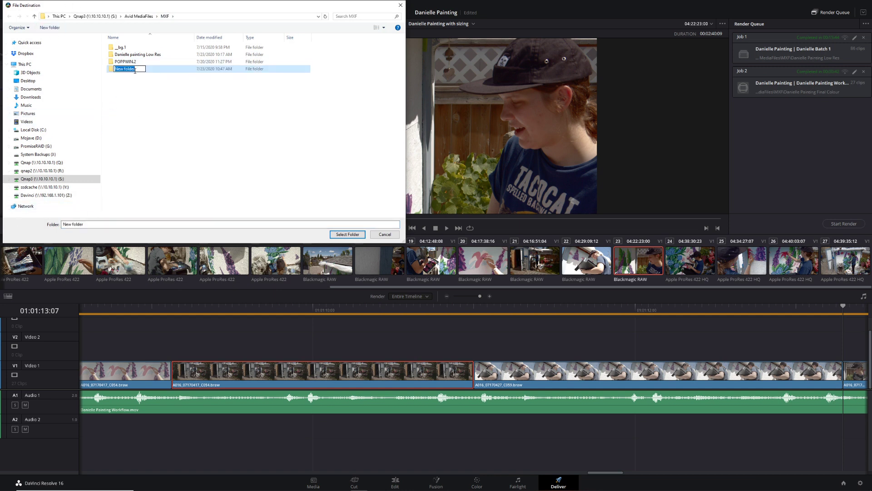
text(Colour f)
text(rom Resove)
text(l)
text(Danielle)
click(342, 234)
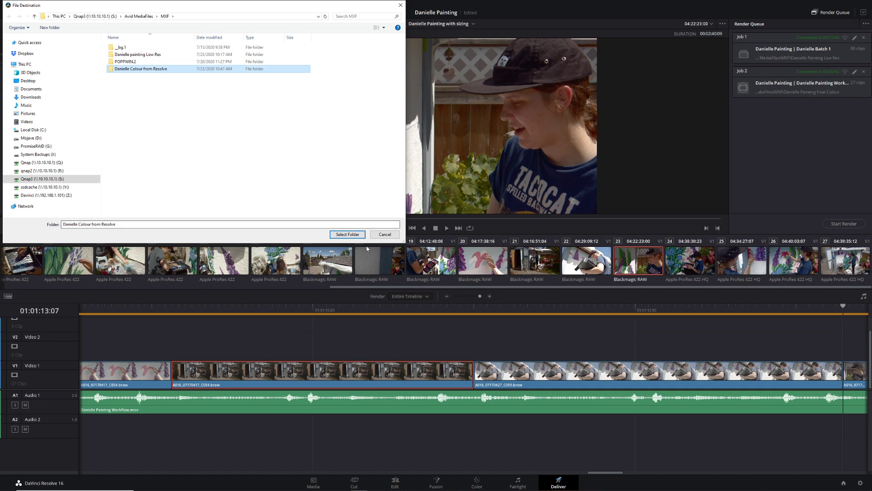
click(349, 234)
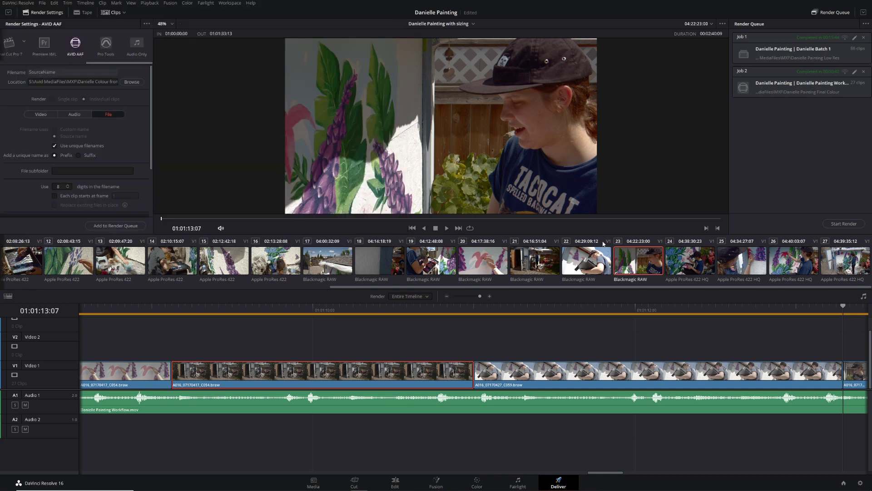
click(113, 225)
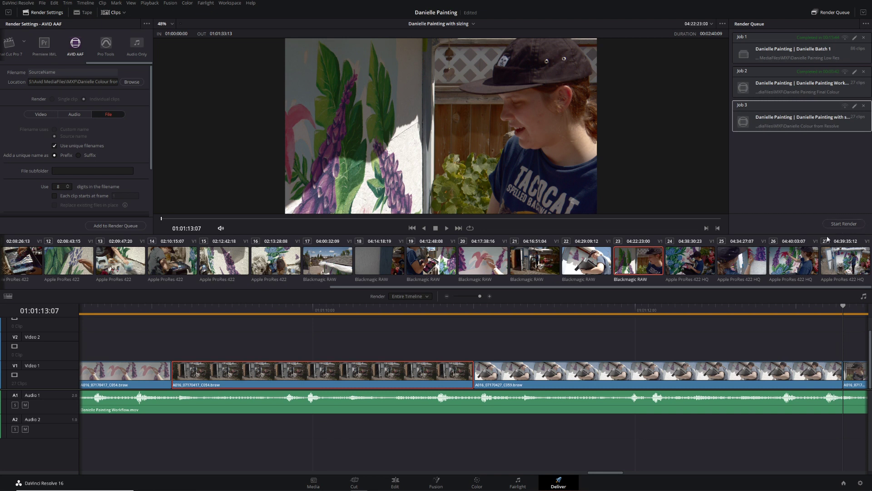
click(398, 482)
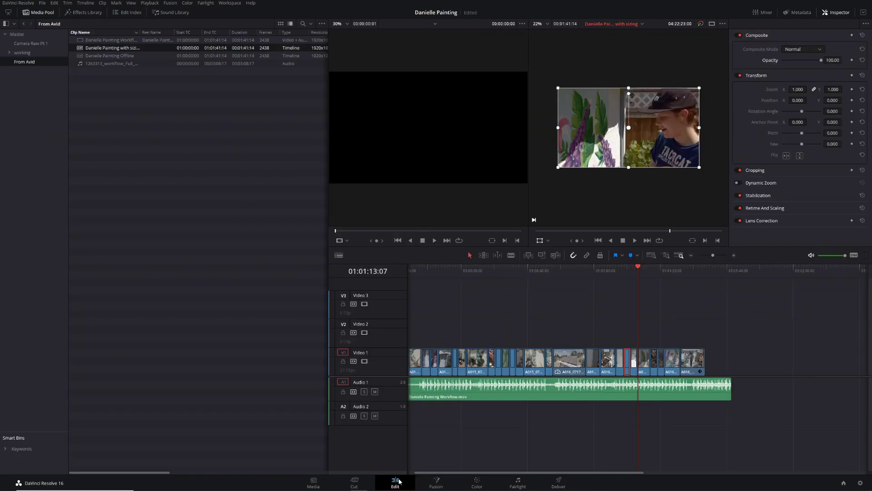
Move clip A011_07060342_C012 to the start of Video 1 ahead of C011 and play it back
click(423, 271)
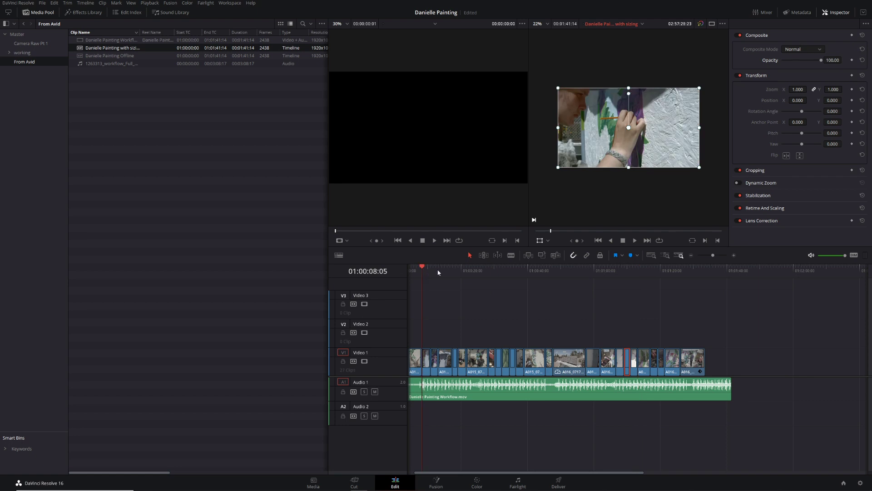
click(734, 255)
drag(447, 272, 496, 272)
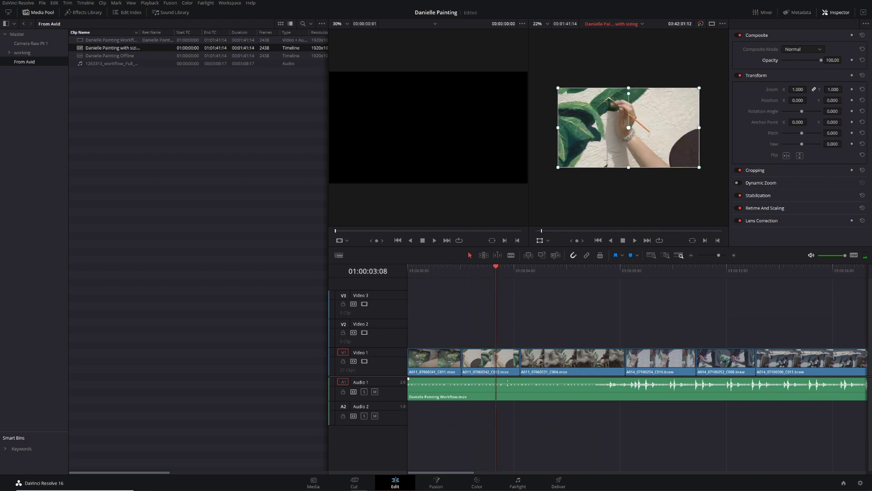
click(485, 363)
mouse_move(485, 364)
mouse_down()
mouse_move(484, 336)
mouse_move(418, 337)
mouse_move(495, 361)
mouse_up()
drag(445, 343, 436, 363)
drag(432, 266, 345, 277)
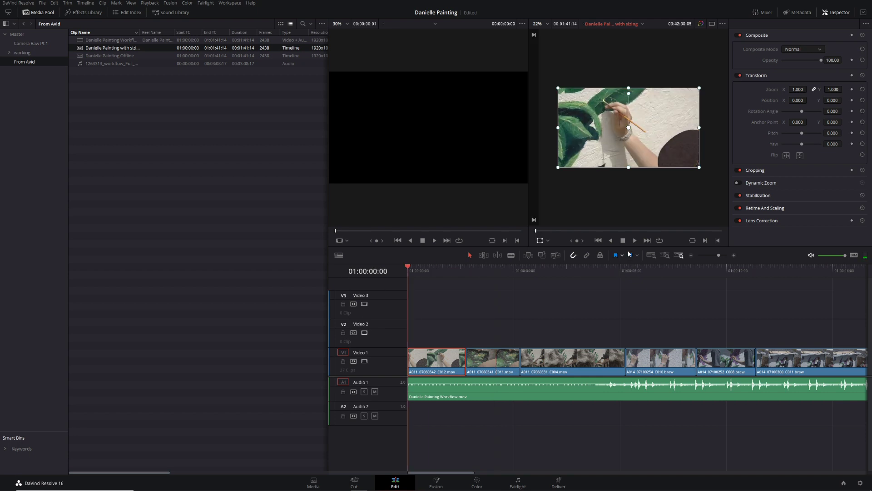
click(635, 241)
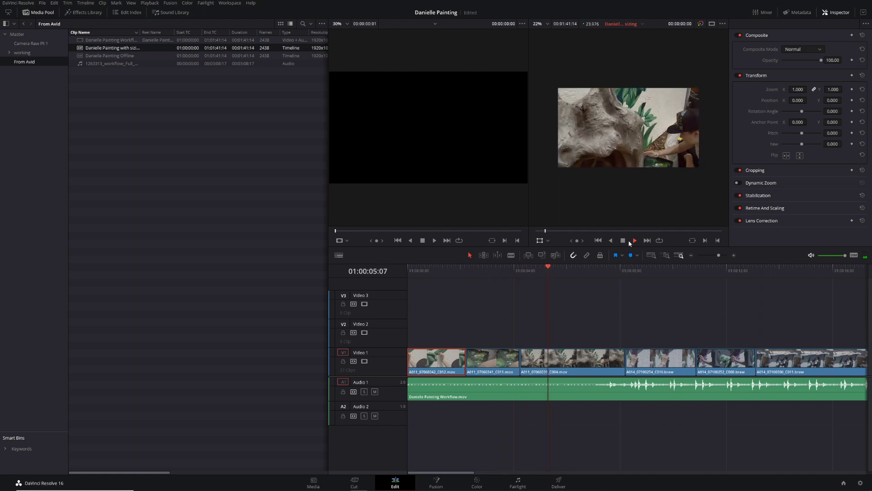
click(635, 241)
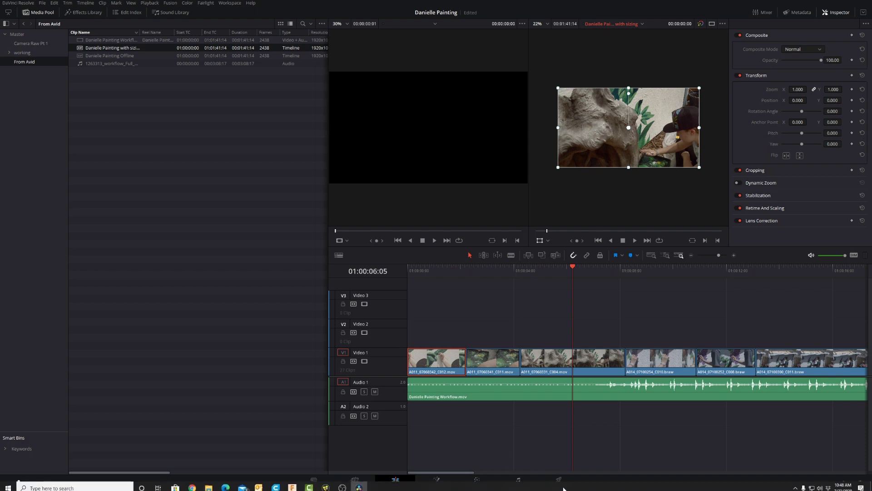
Render queued Job 3 from the Deliver page's render queue
click(559, 482)
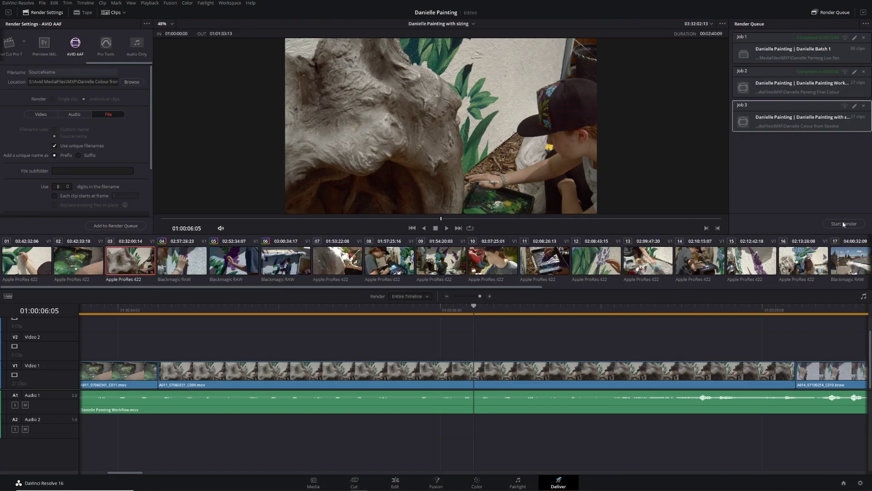
click(840, 120)
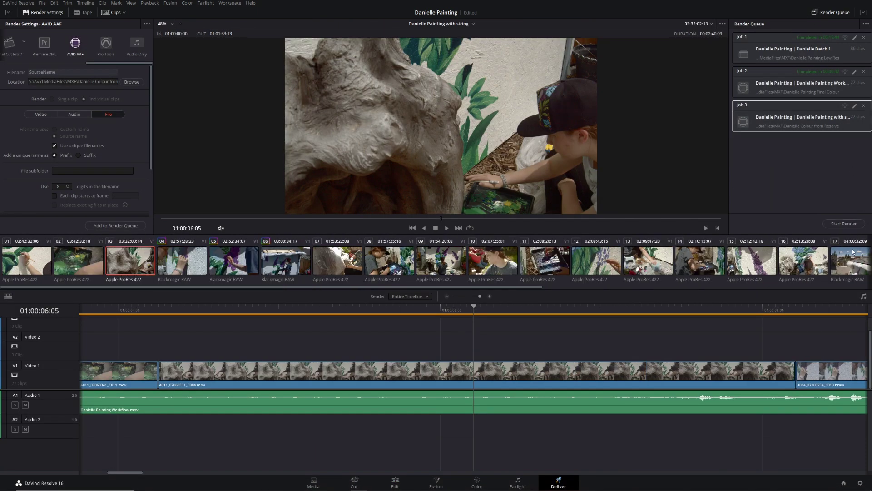
click(840, 223)
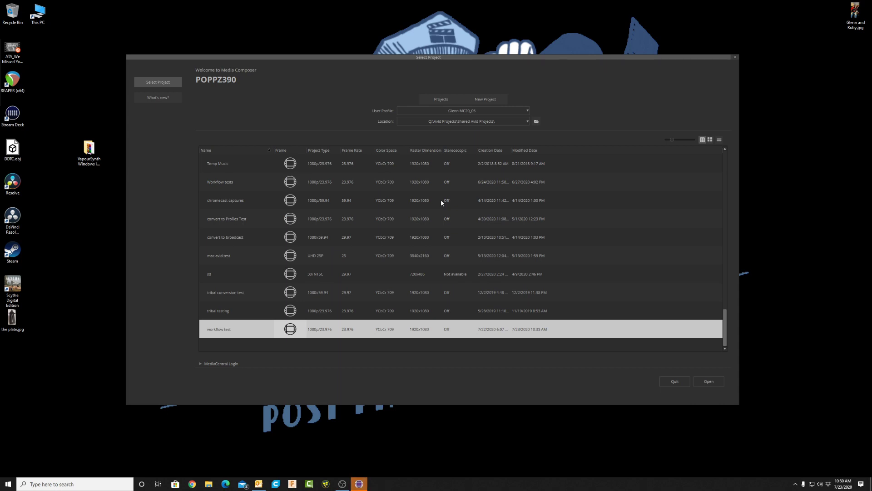
Open the workflow test project and create an empty bin named From Resolve
click(707, 381)
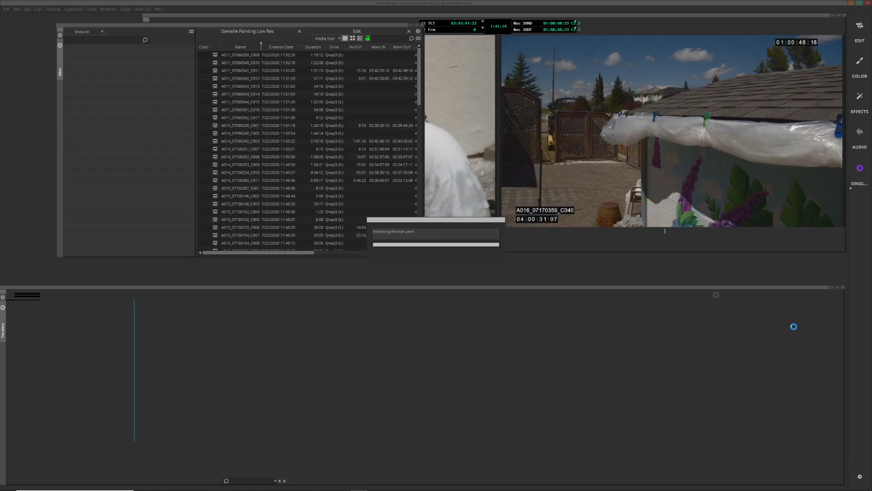
right_click(137, 136)
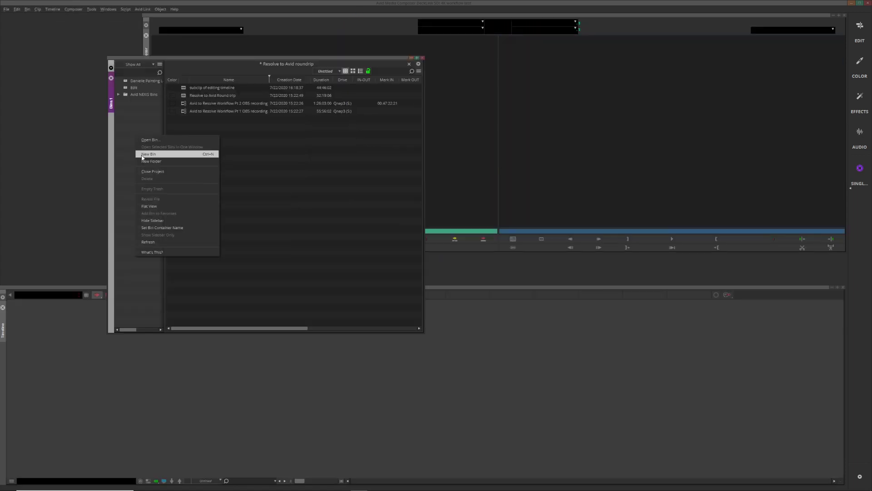
click(149, 154)
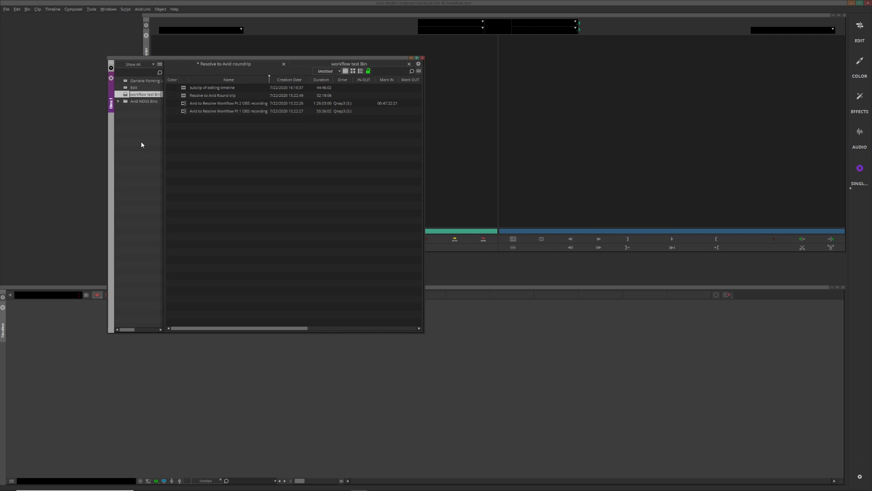
text(From Resolve)
key(Return)
click(344, 65)
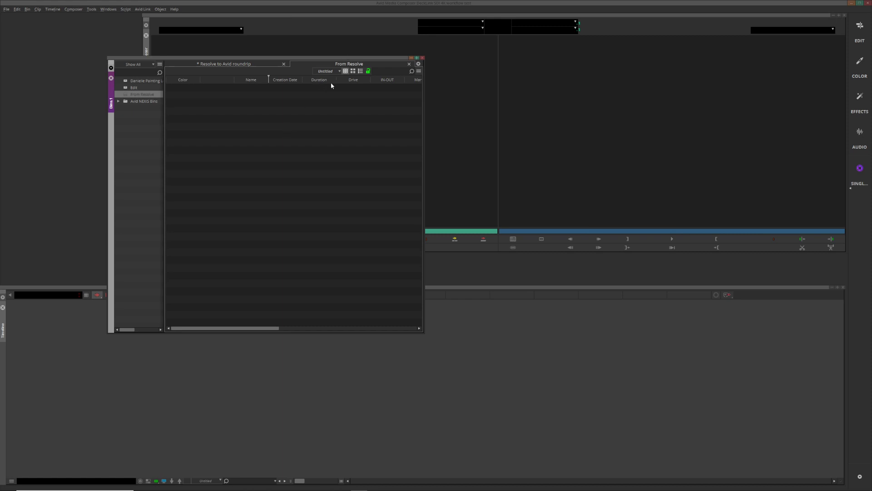
mouse_move(216, 487)
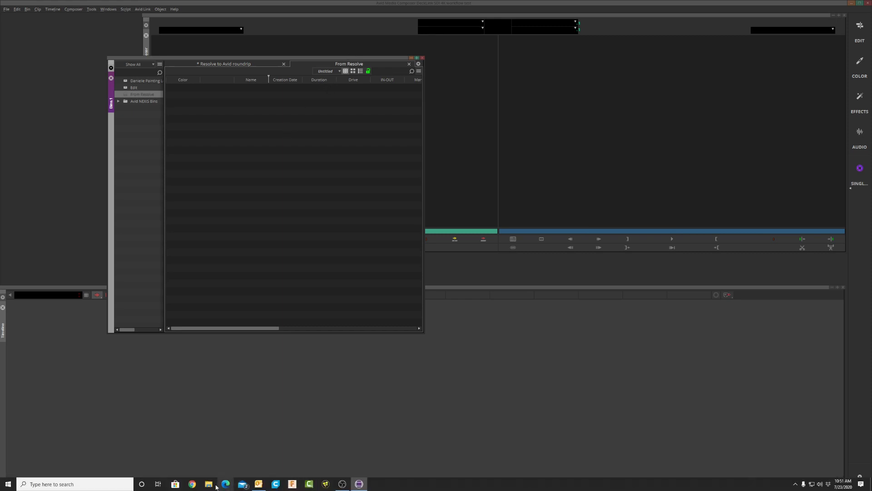
Open Qnap3 (S:) > Avid MediaFiles > MXF > graded-media folder, enlarging the window to list its files
click(216, 486)
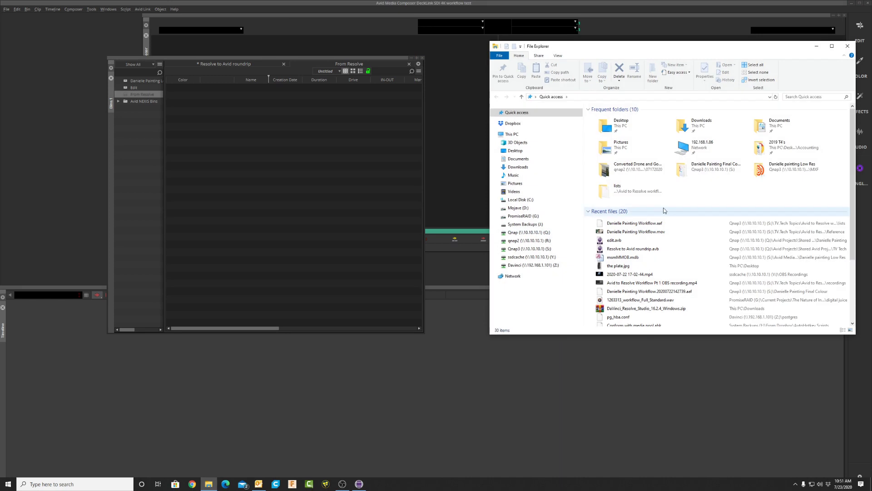
click(528, 249)
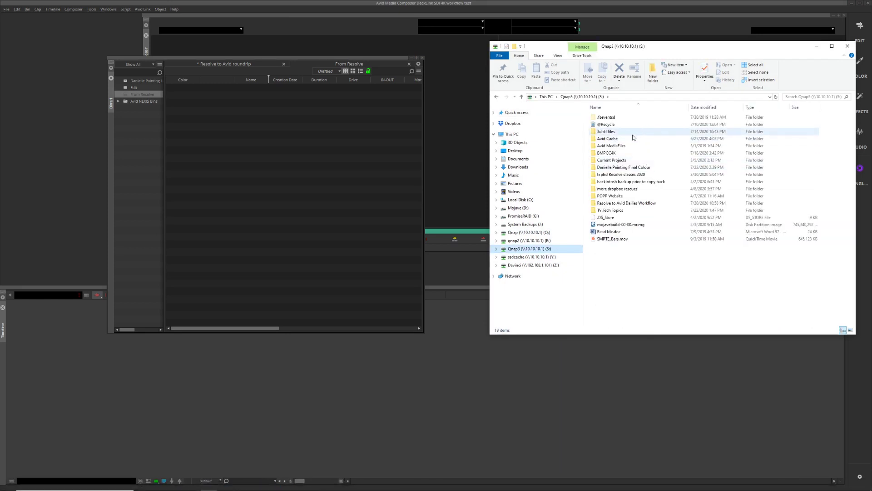
double_click(615, 145)
click(601, 118)
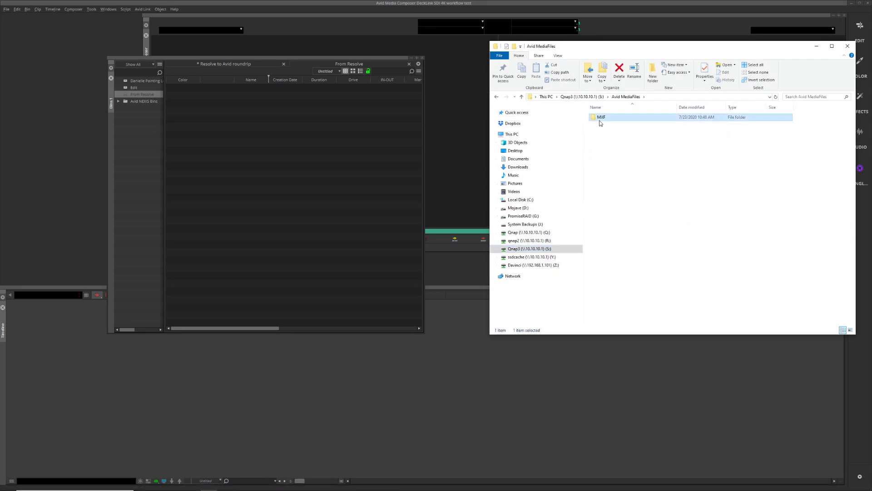
double_click(600, 119)
click(604, 125)
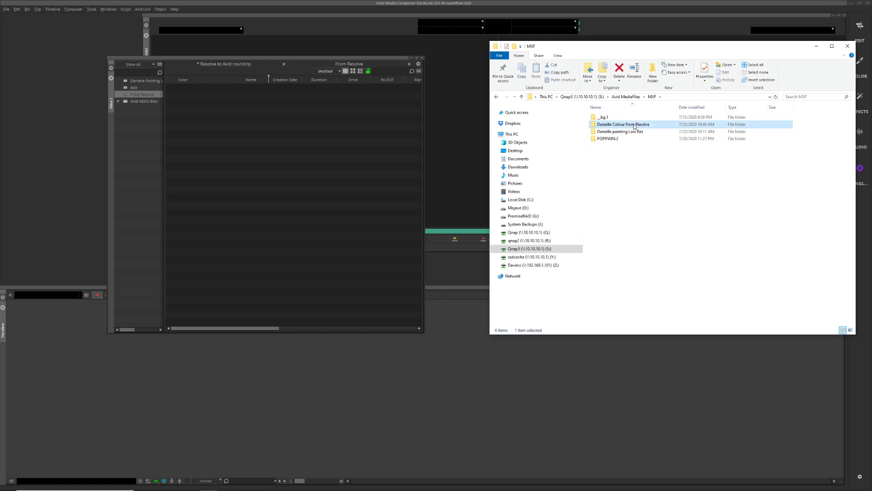
double_click(602, 125)
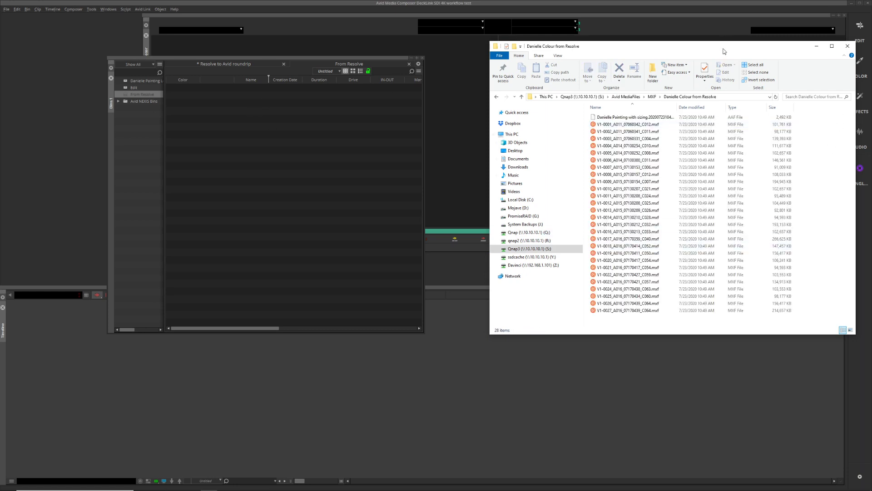
drag(724, 46, 674, 54)
drag(757, 336, 770, 402)
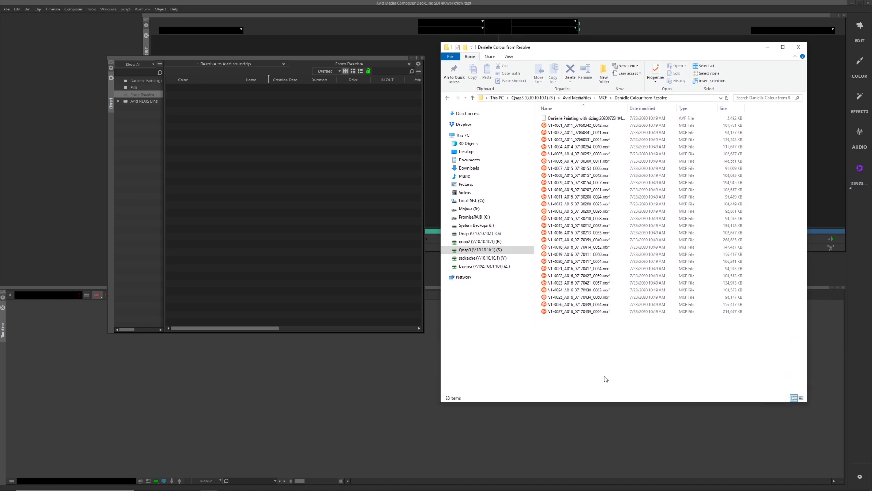
Rename the graded-media folder in MXF to POPPWIN.4
click(603, 98)
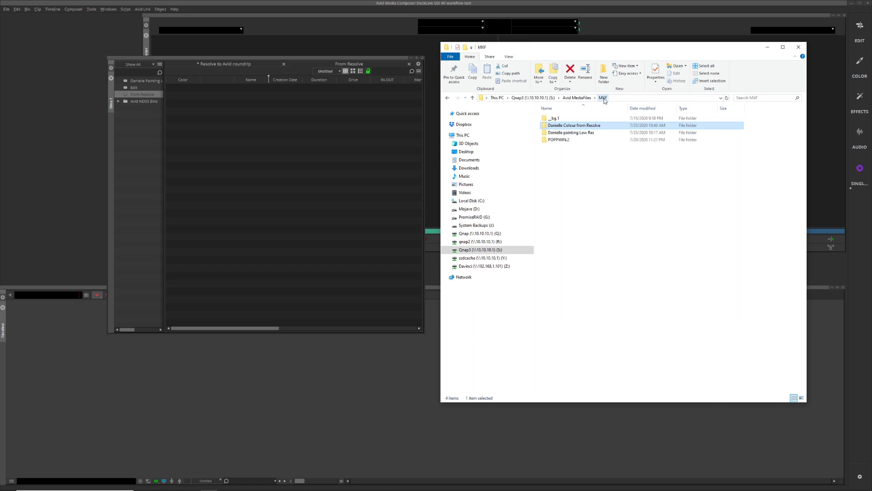
key(F2)
key(ctrl+c)
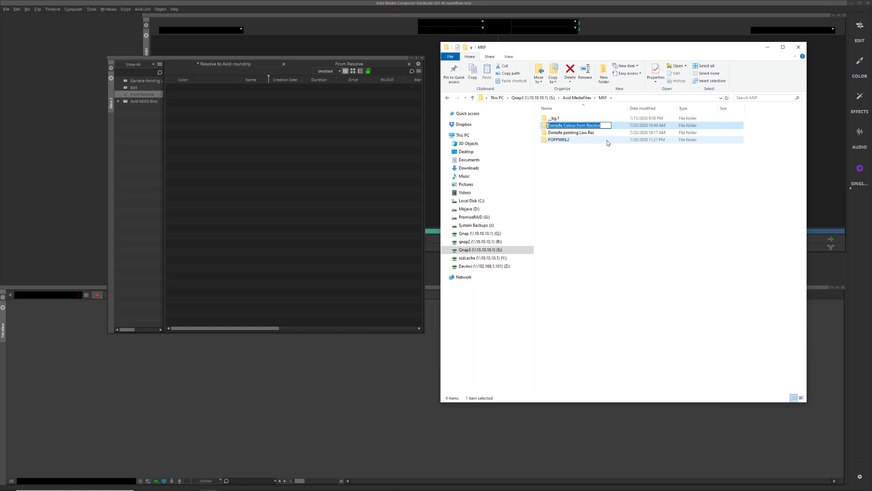
text(P)
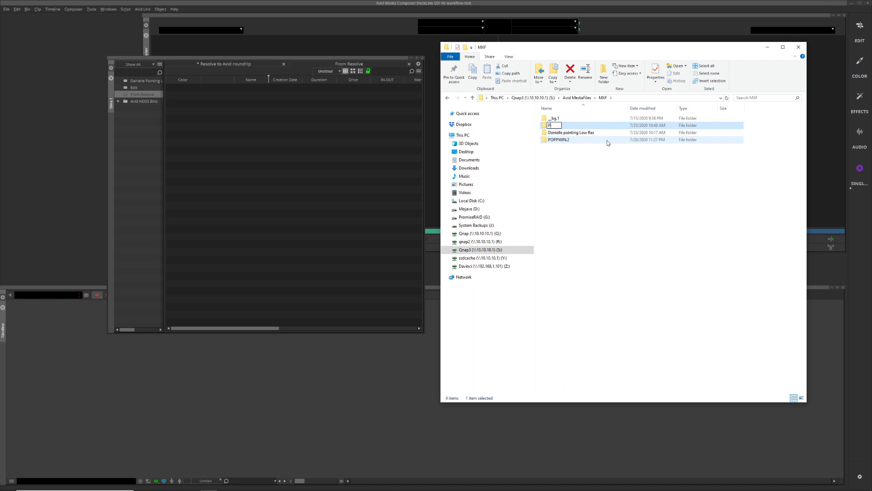
text(OPPWIN.4)
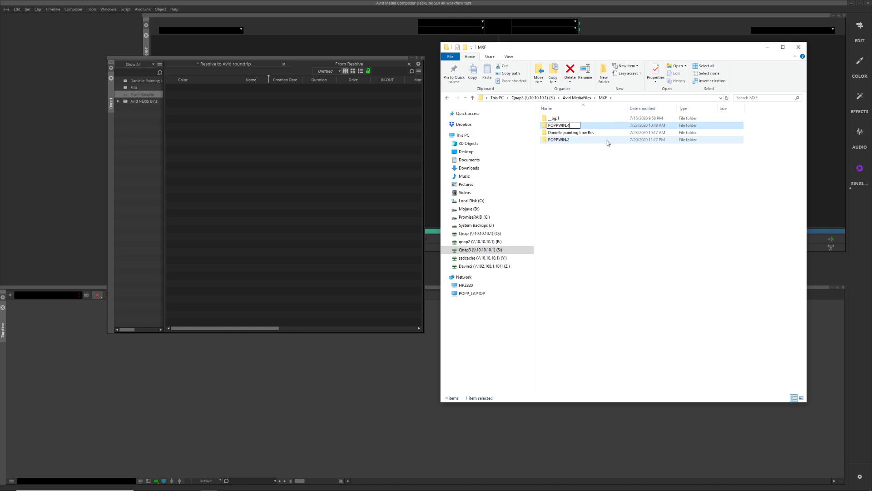
click(602, 155)
click(373, 218)
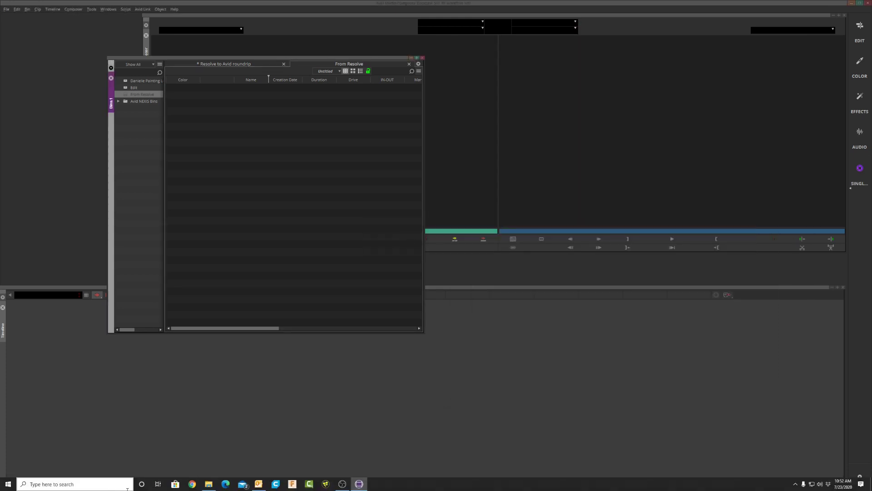
Restore the folder's original name and minimise File Explorer
click(208, 483)
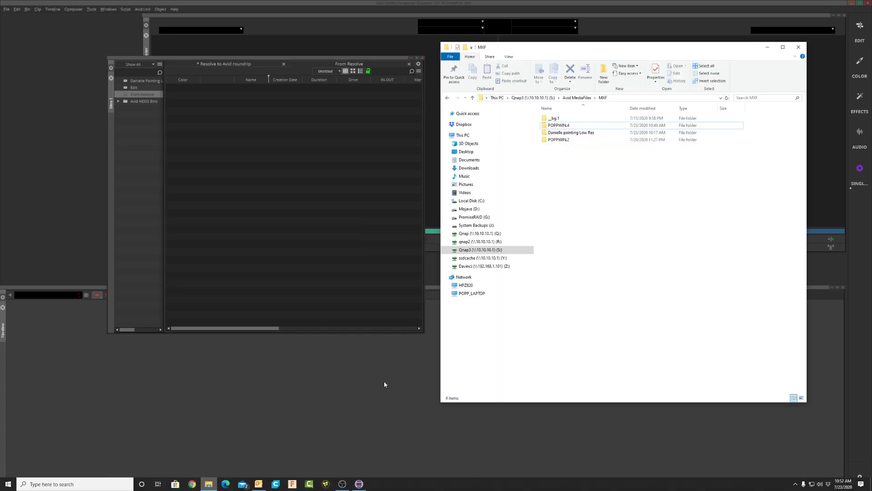
click(559, 126)
click(559, 126)
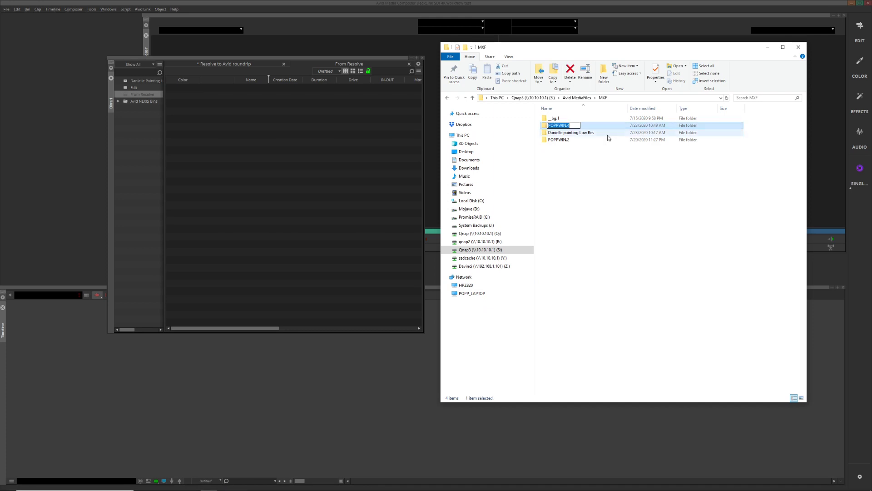
key(ctrl+v)
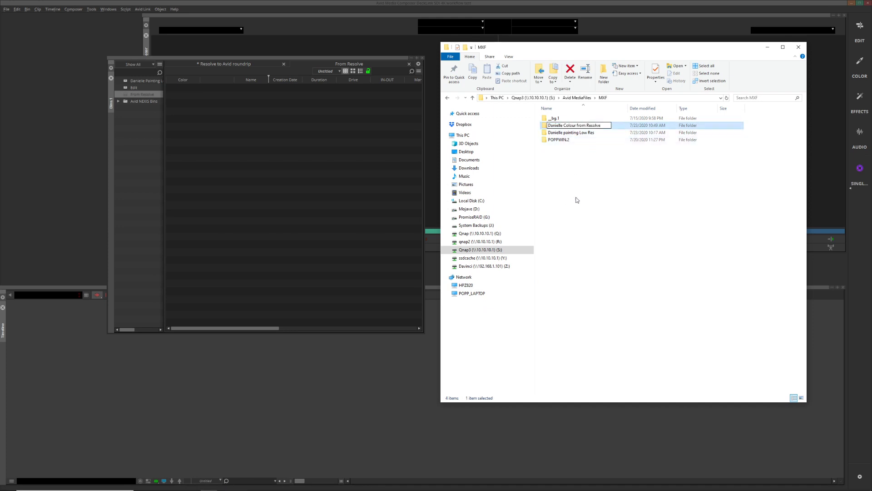
click(627, 157)
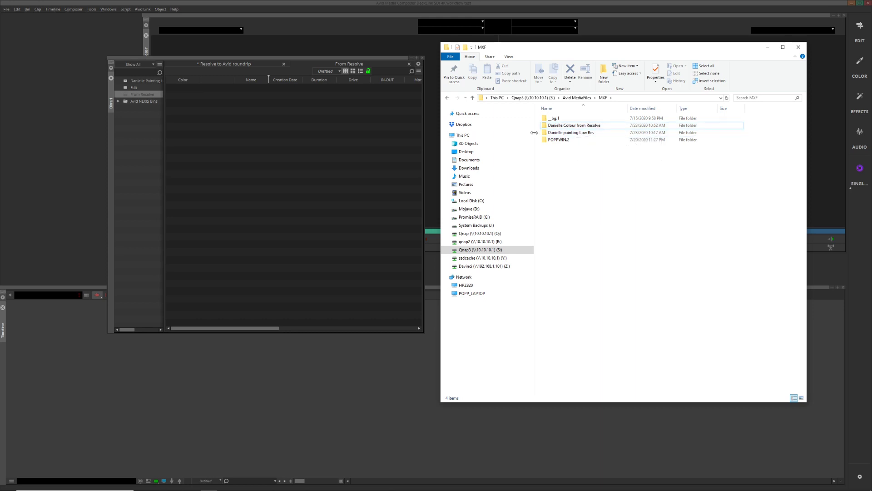
click(769, 47)
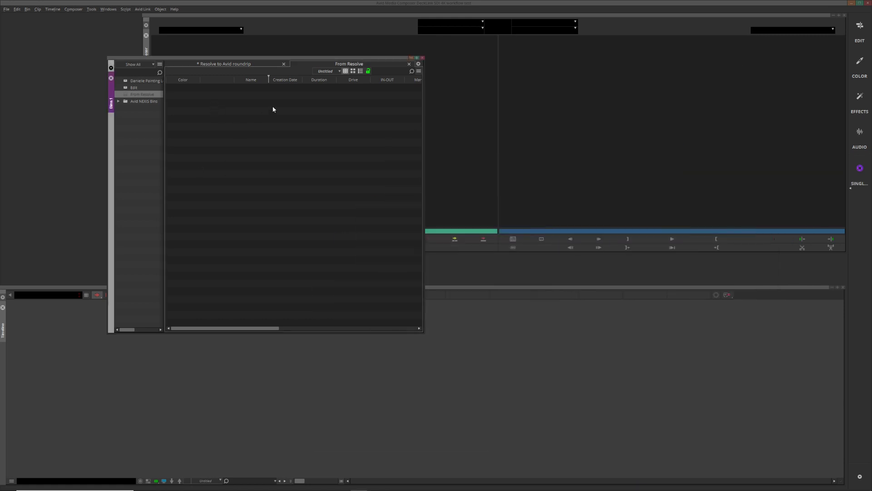
Drag msmMMOB.mdb from the graded-media folder into the From Resolve bin, adding 27 graded clips
right_click(297, 188)
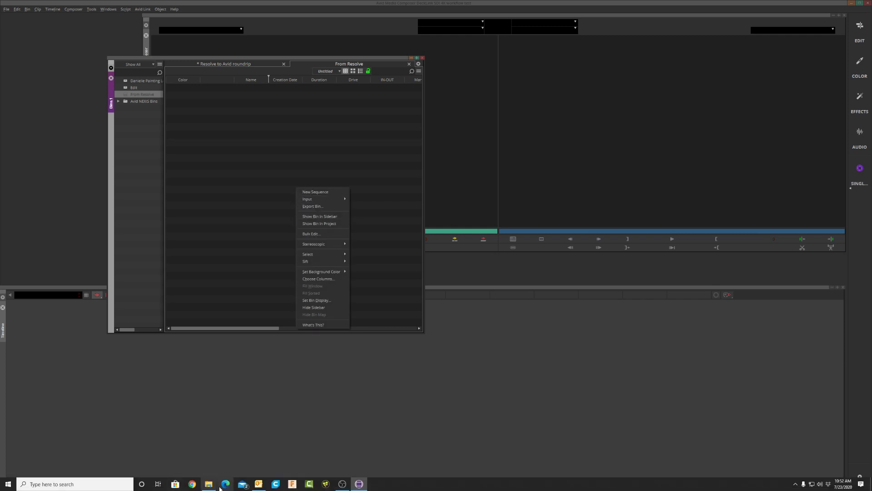
click(202, 483)
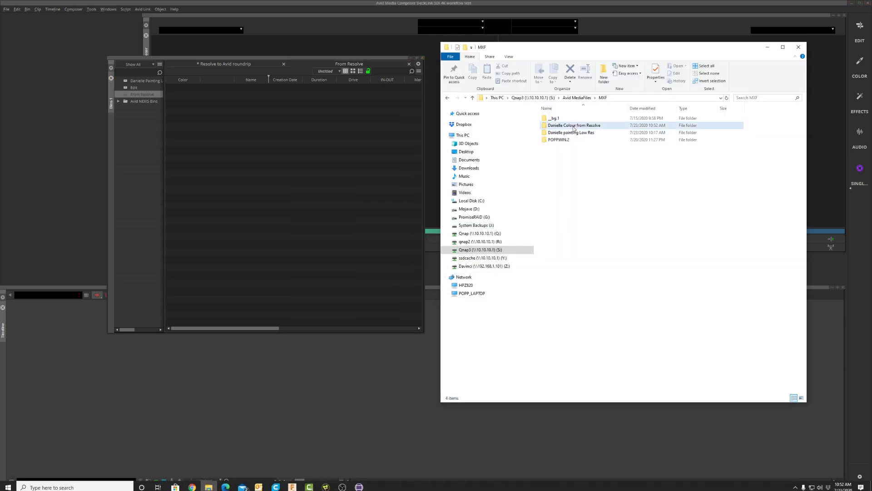
double_click(575, 126)
click(567, 133)
drag(567, 133, 319, 152)
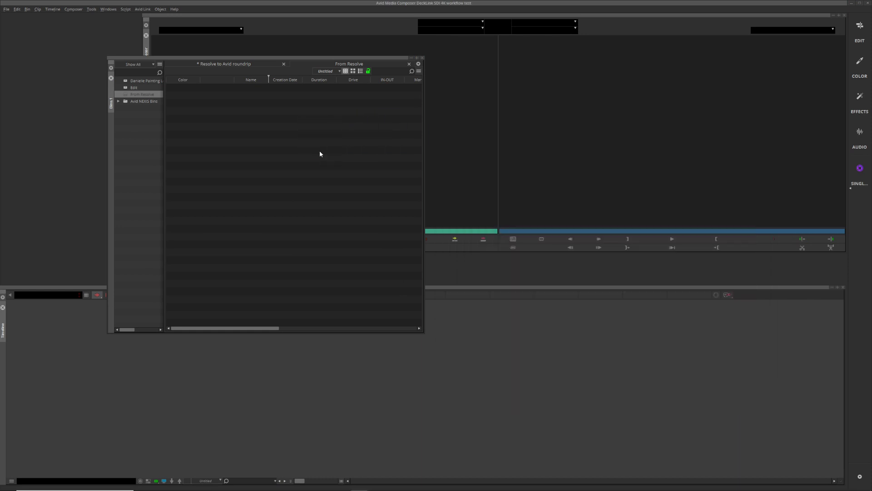
drag(215, 314, 186, 81)
click(218, 308)
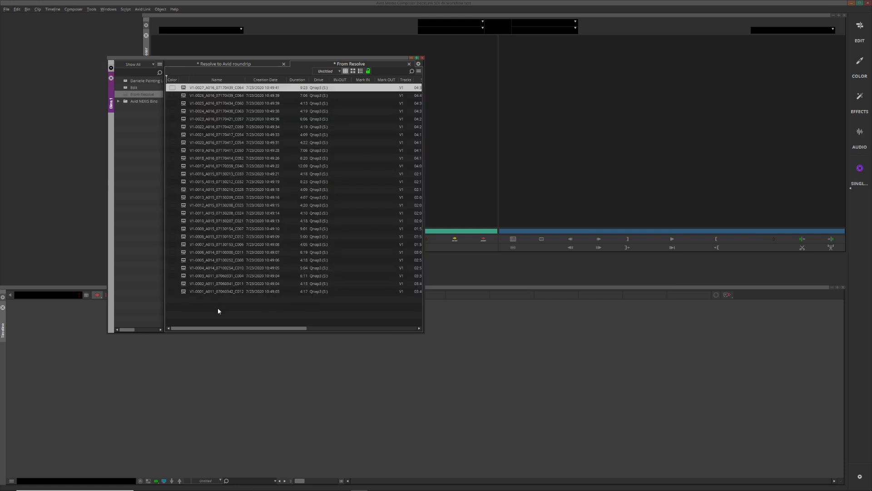
Load clips V1-0027, V1-0020, V1-0019 and V1-0015 into the source monitor
double_click(183, 87)
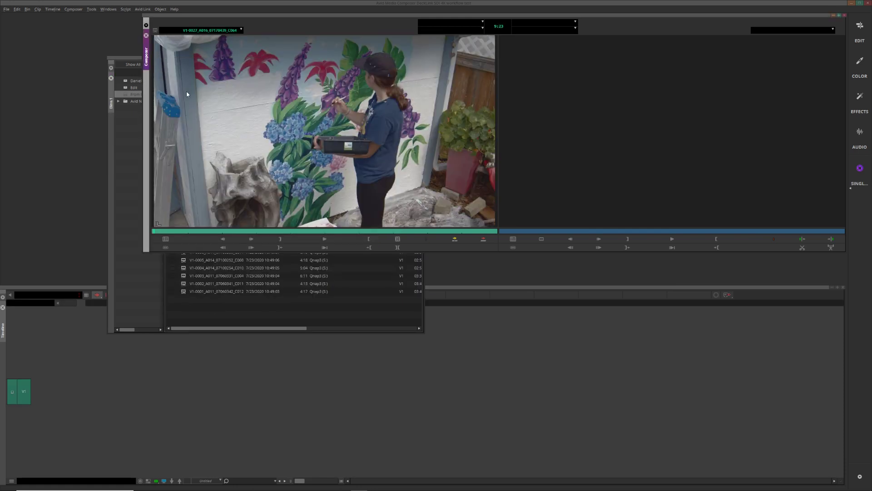
click(184, 291)
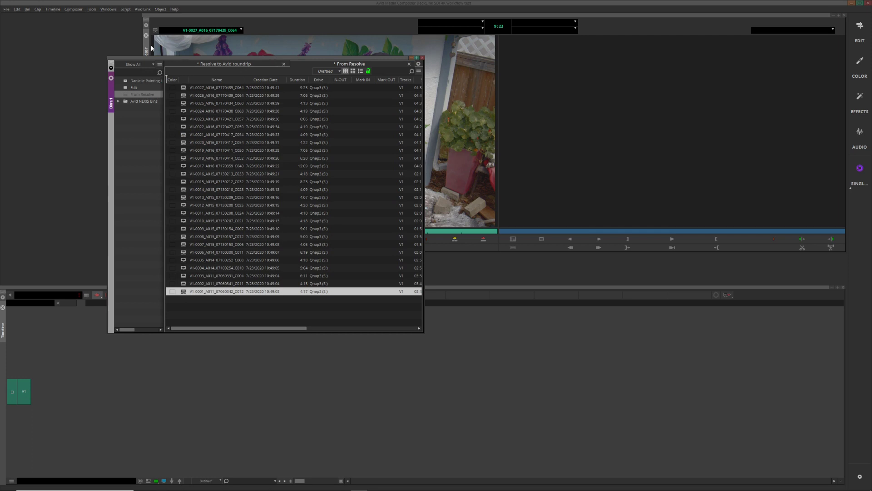
drag(142, 46, 443, 46)
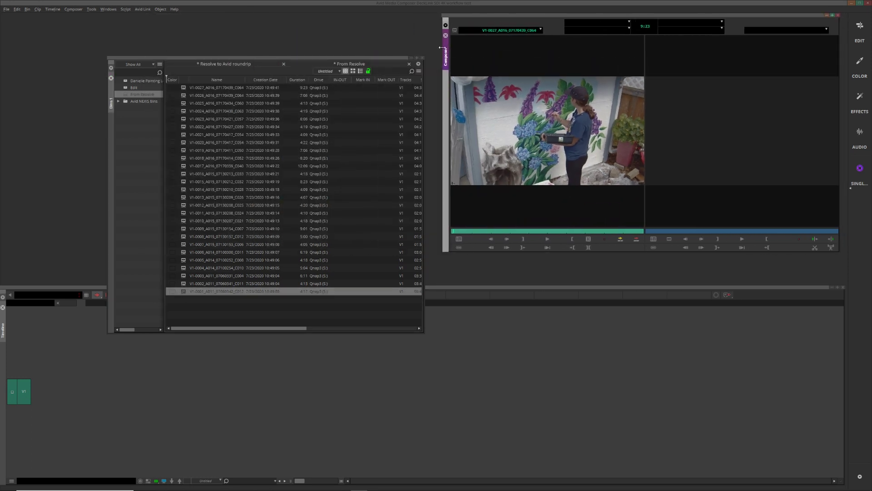
double_click(181, 142)
double_click(184, 150)
double_click(184, 182)
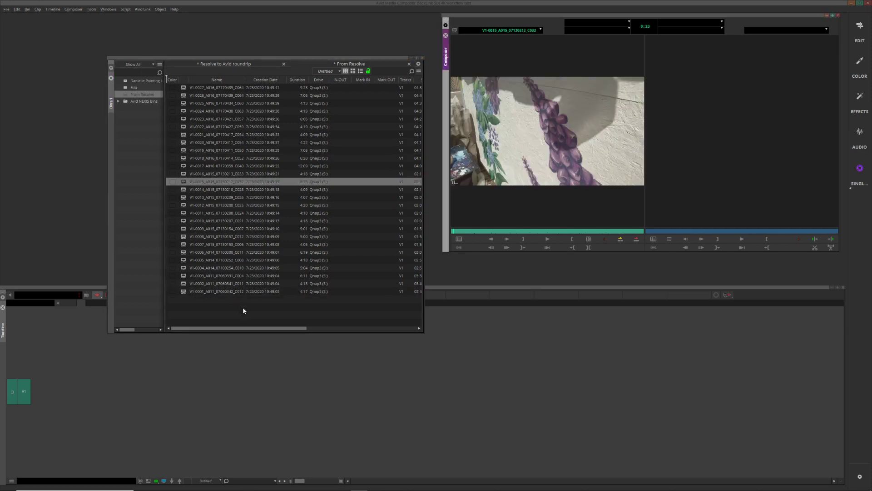
Delete every clip in the bin along with its associated media files
key(ctrl+a)
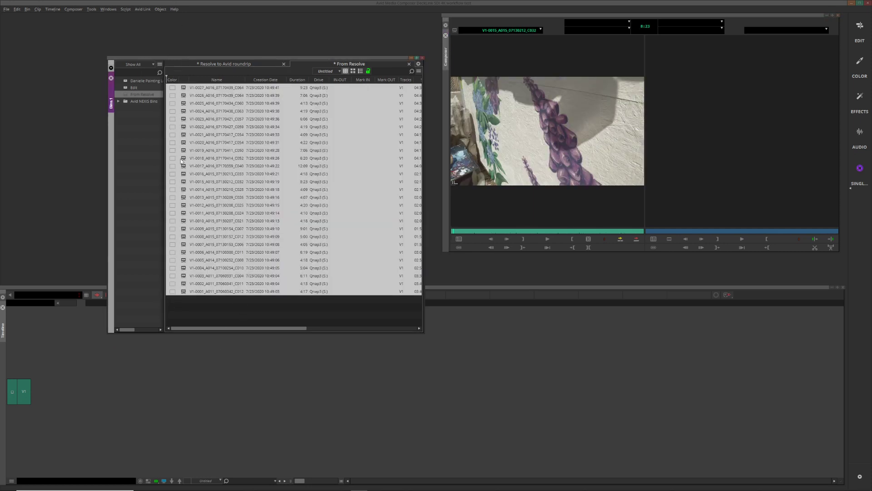
key(Delete)
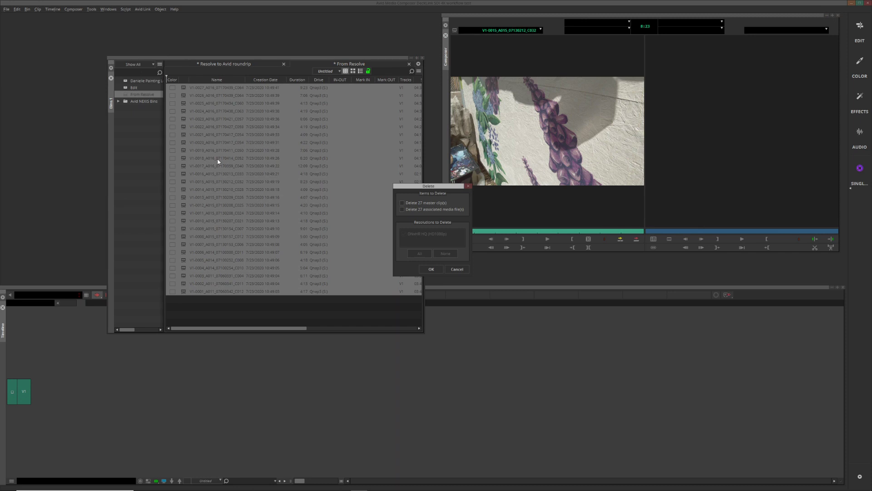
click(416, 203)
click(431, 269)
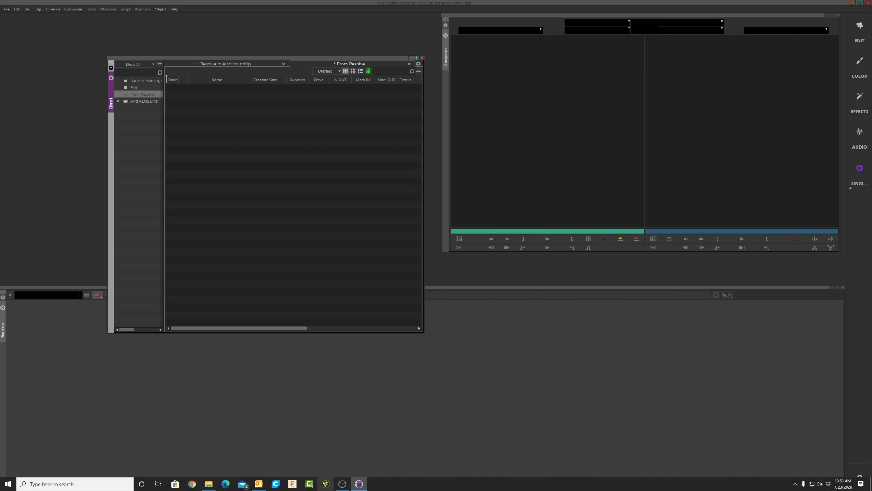
Show the Danielle Colour from Resolve folder and widen the Name column to reveal the AAF's full name
click(209, 483)
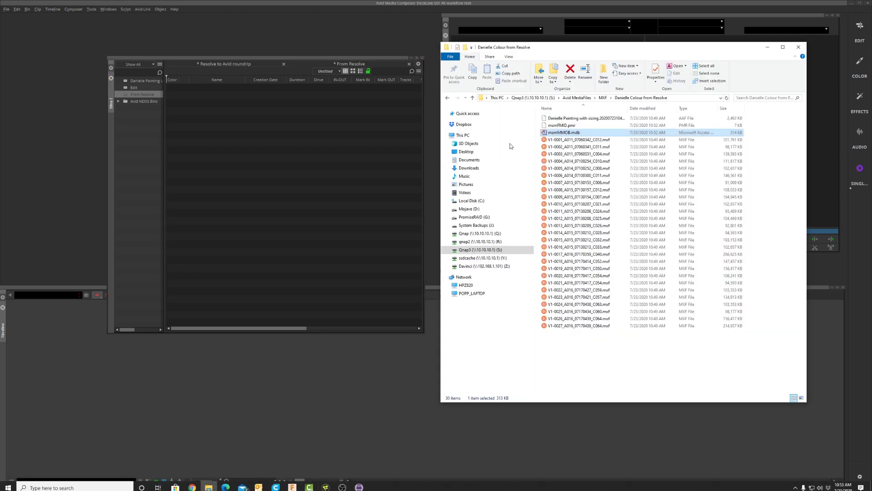
drag(630, 107, 666, 107)
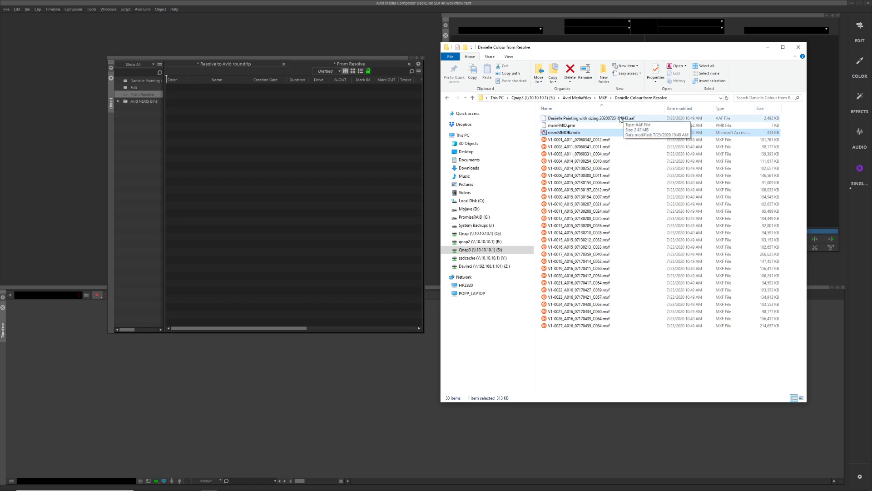
right_click(264, 169)
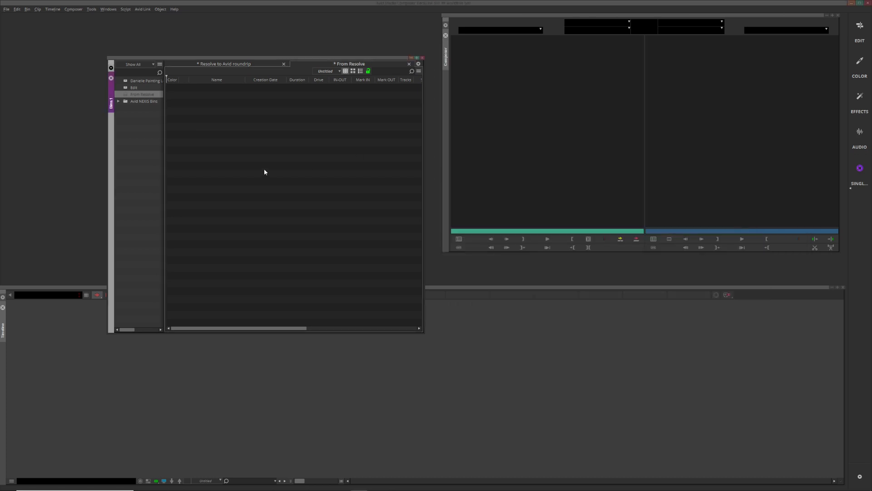
Import the Resolve AAF from the Danielle Colour from Resolve folder into the bin
mouse_move(287, 184)
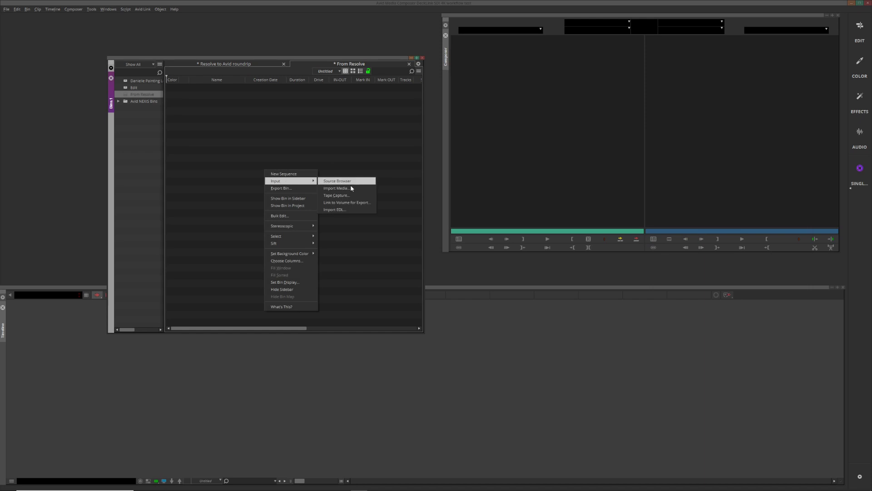
click(357, 183)
double_click(399, 214)
click(400, 208)
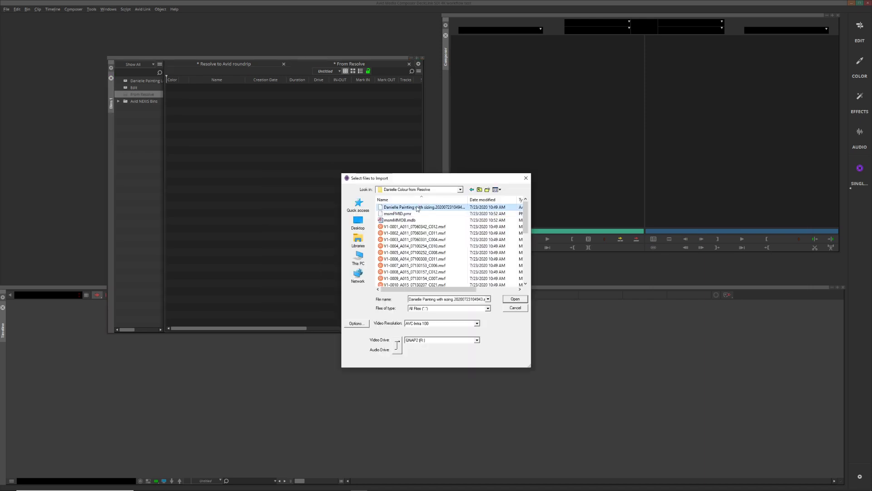
click(523, 300)
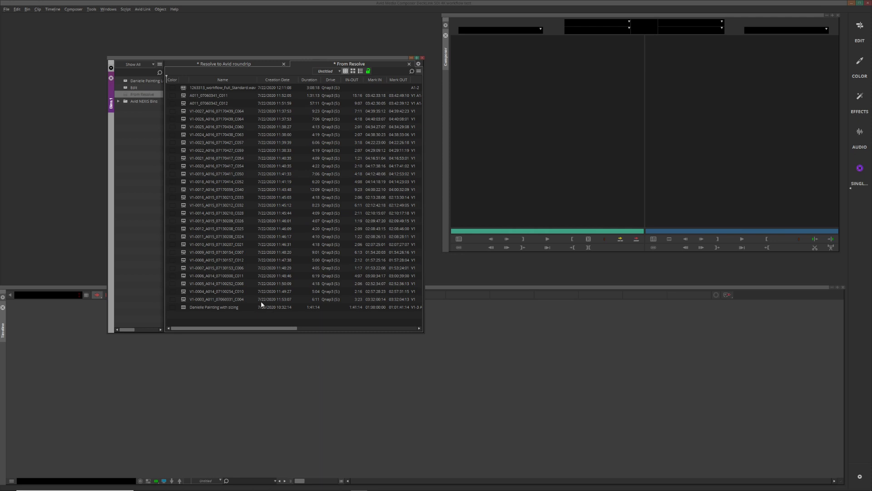
Select clips V1-0003, V1-0014, V1-0017 and the 1263313_workflow_Full_Standard.wav audio in turn
click(184, 300)
click(186, 210)
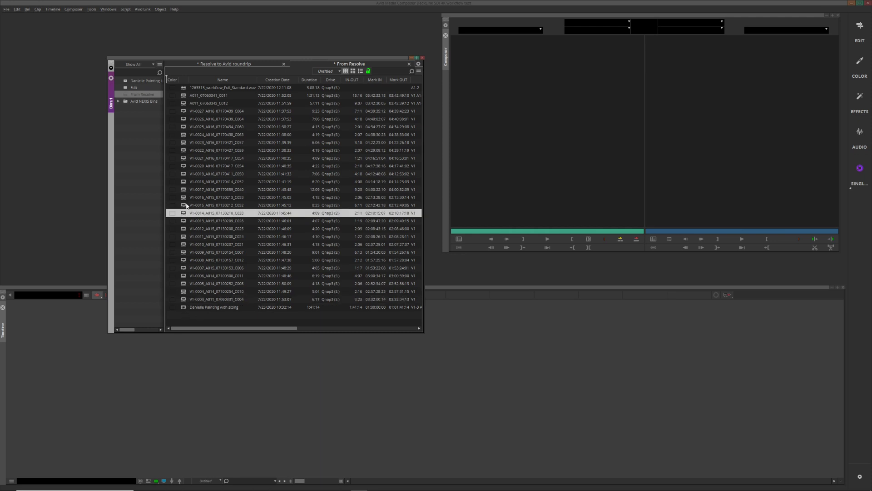
click(188, 189)
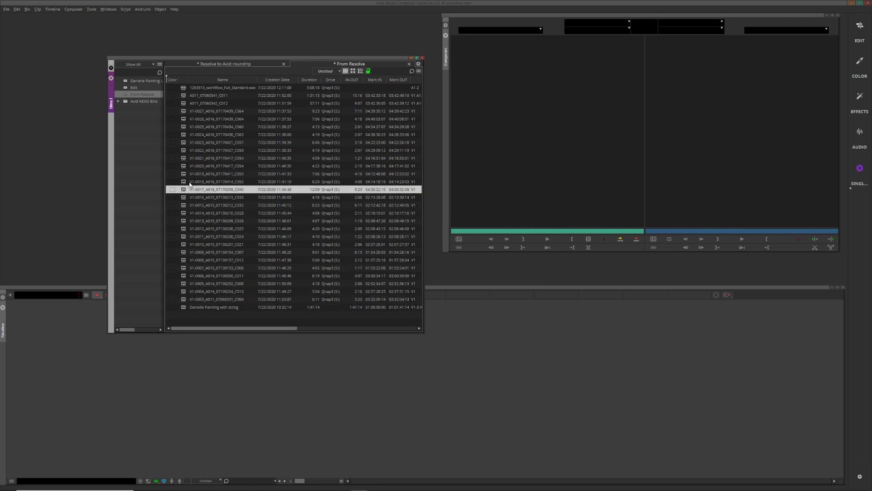
click(185, 88)
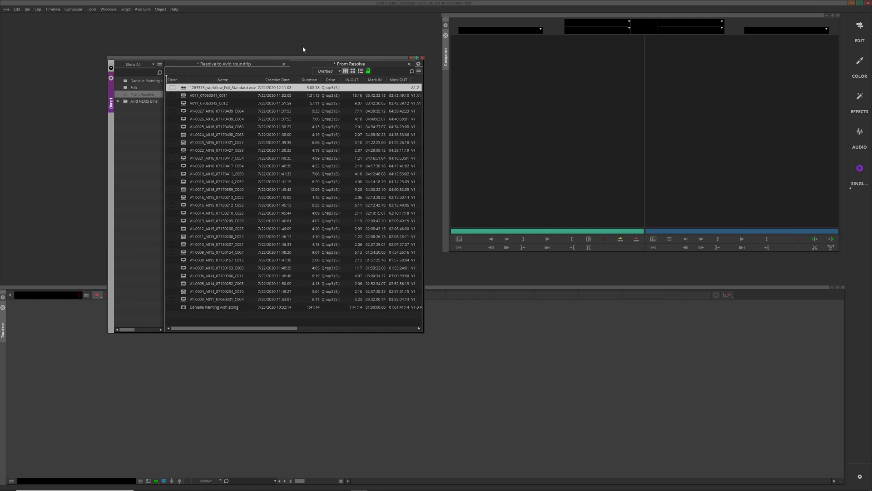
Shorten the bin window and select the Danielle Painting with sizing sequence at the list's bottom
drag(326, 56, 318, 36)
scroll(416, 165, down, 2)
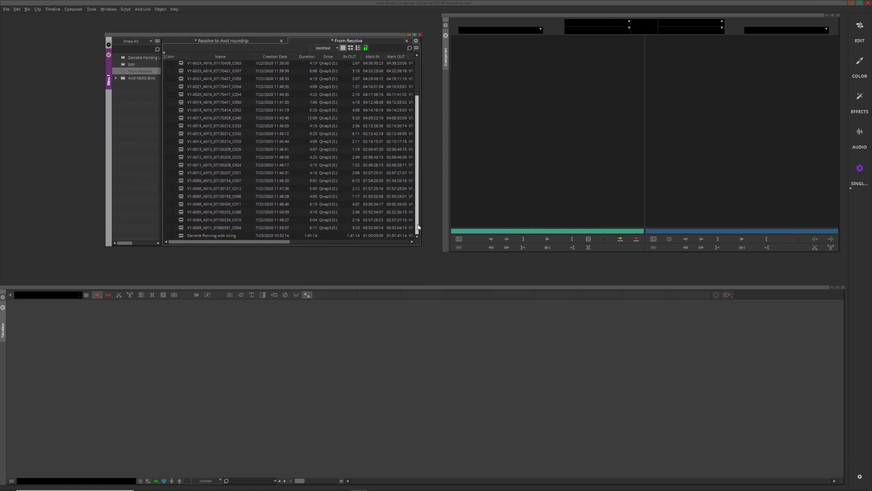
click(186, 237)
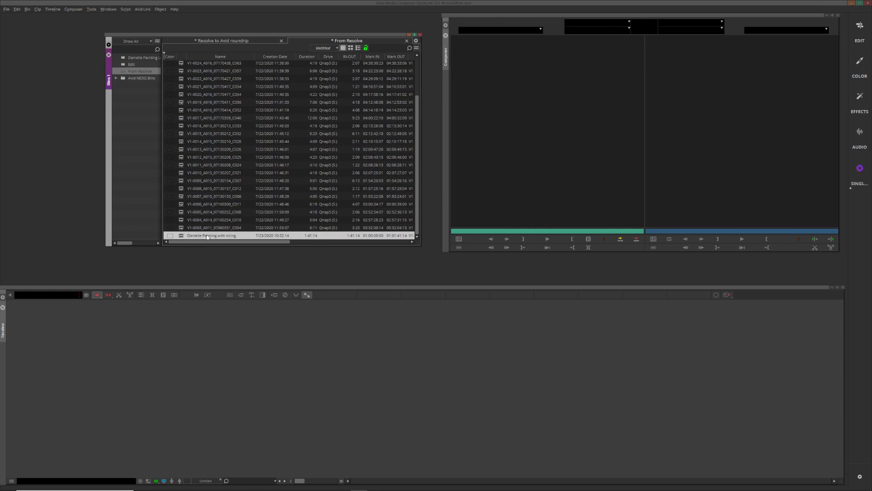
Open the Danielle Painting with sizing sequence, scrub to 01:00:27:02 and fit it to the timeline
double_click(182, 236)
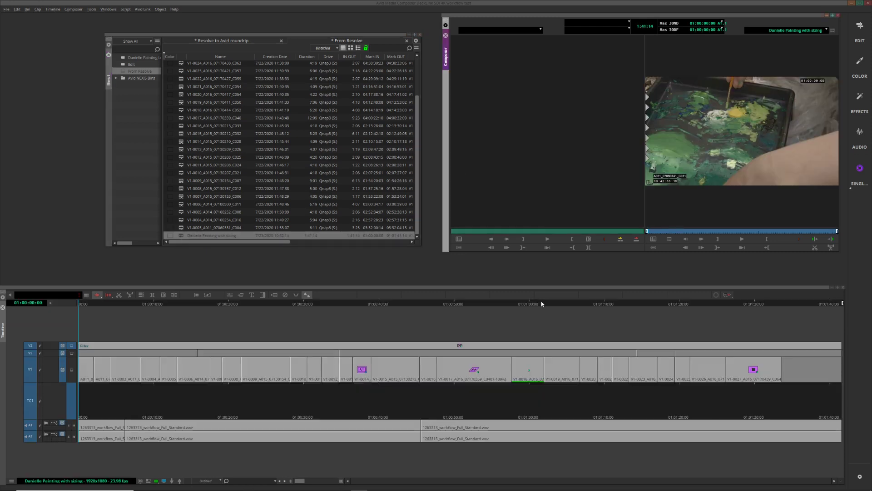
click(97, 400)
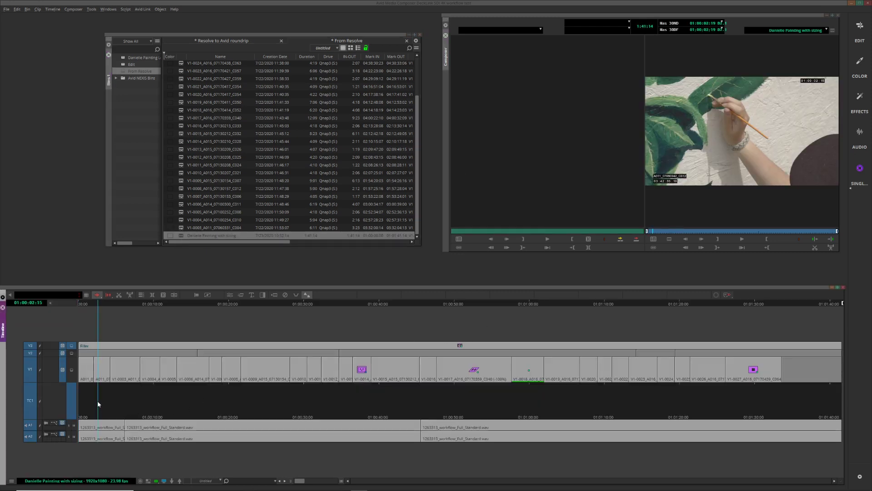
click(123, 400)
drag(128, 400, 228, 402)
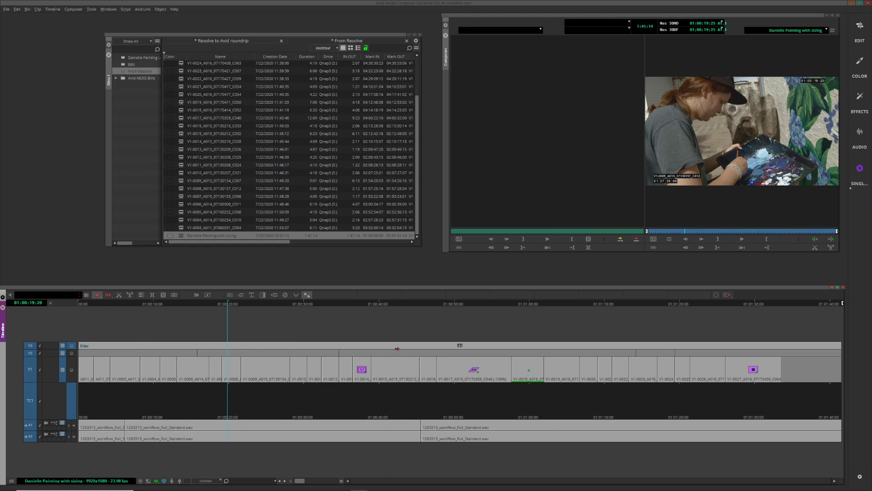
key(ctrl+a)
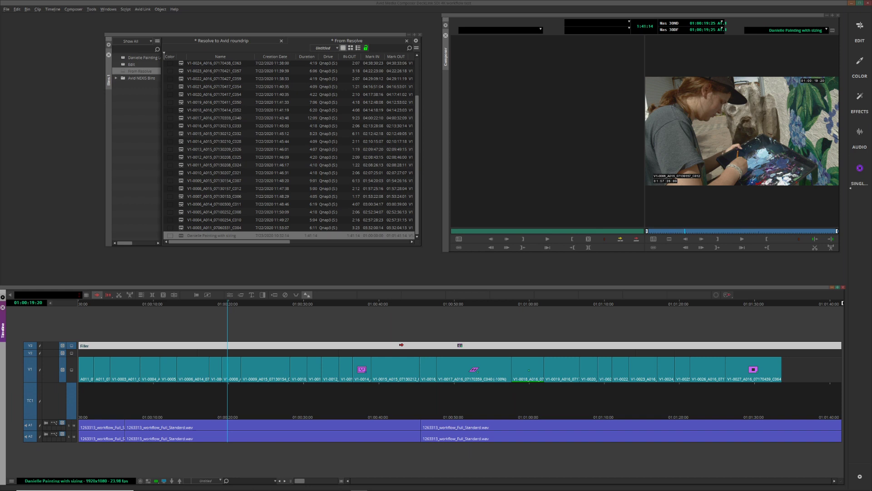
key(ctrl+[)
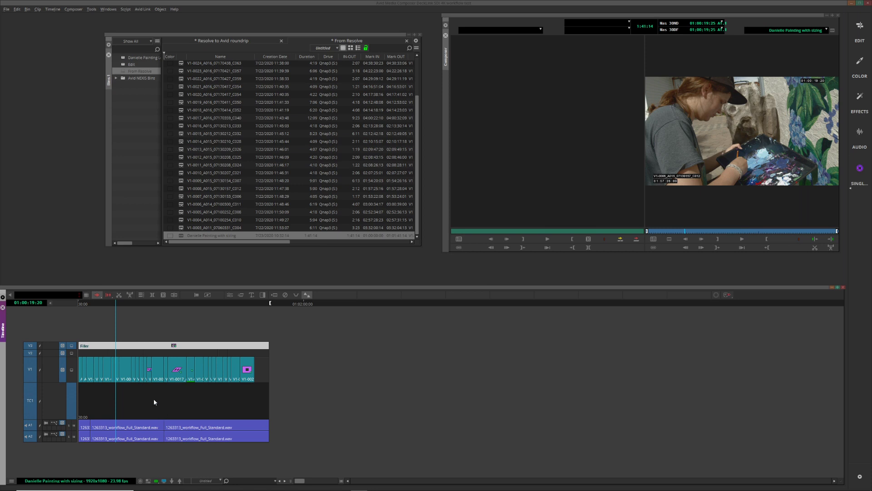
key(ctrl+slash)
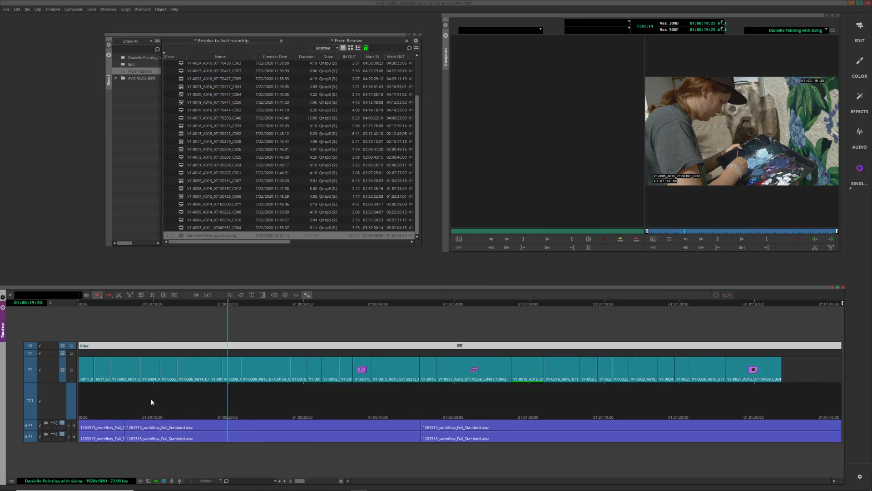
Step through clips V1-0009 to V1-0012 in the sequence, ending at 01:00:30:15
click(245, 388)
click(261, 368)
click(294, 369)
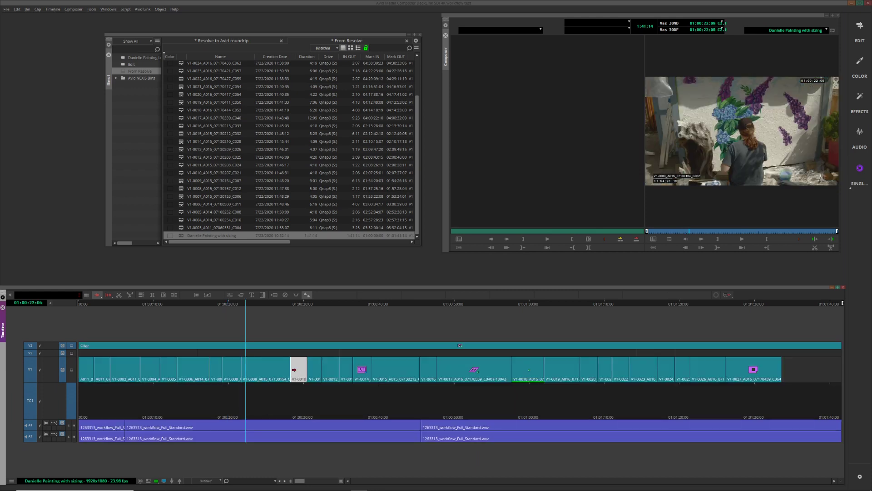
click(314, 369)
click(331, 362)
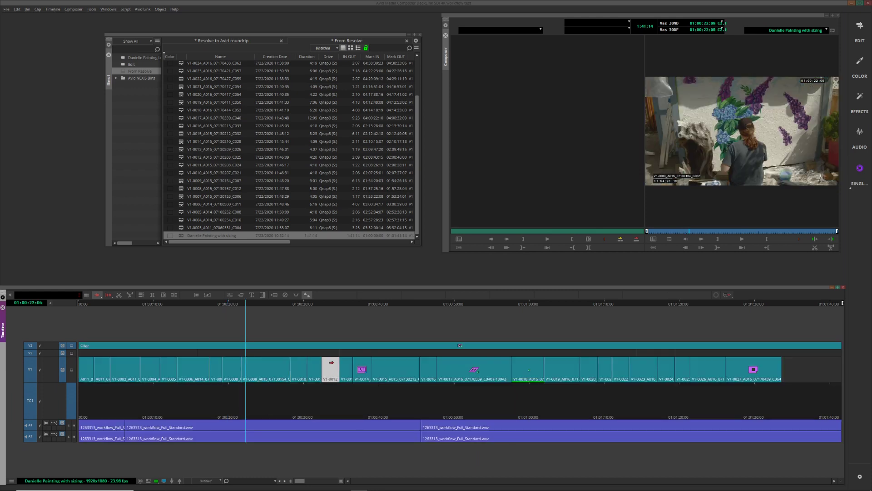
click(340, 363)
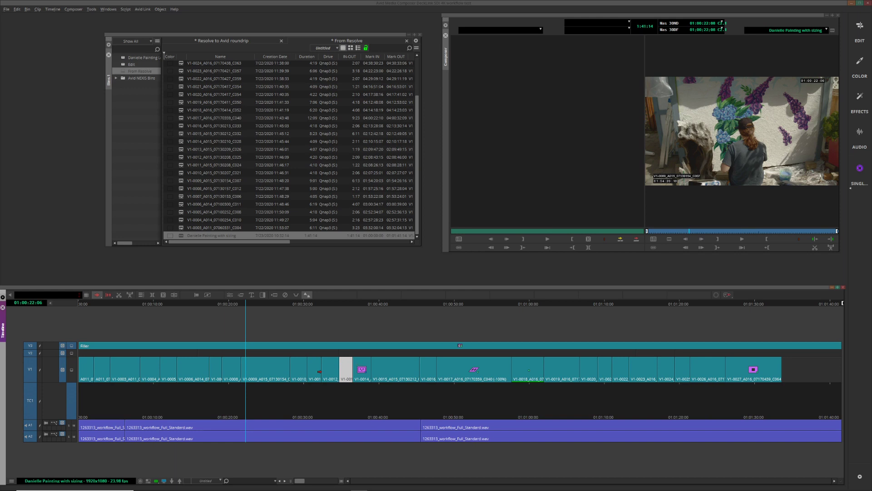
click(279, 373)
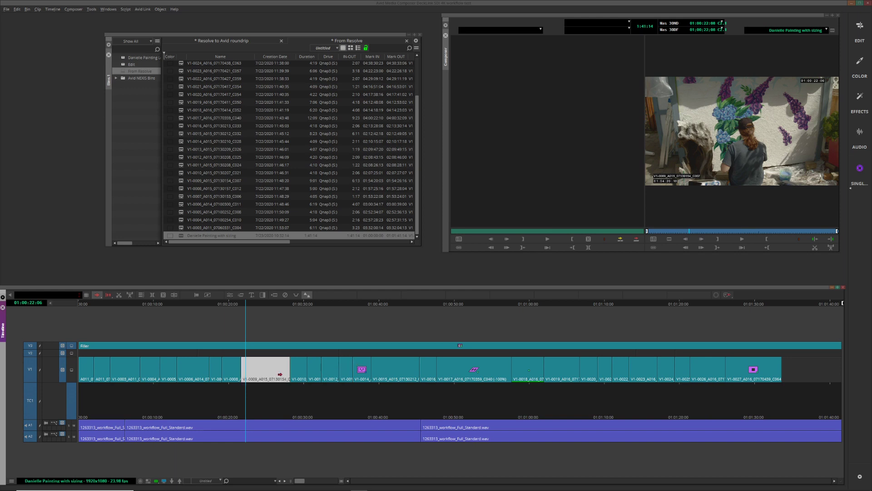
click(263, 394)
click(292, 392)
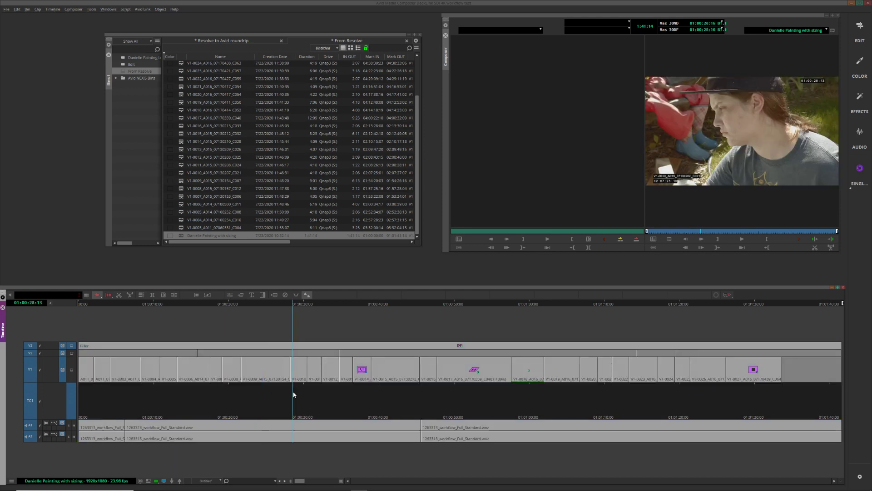
click(309, 393)
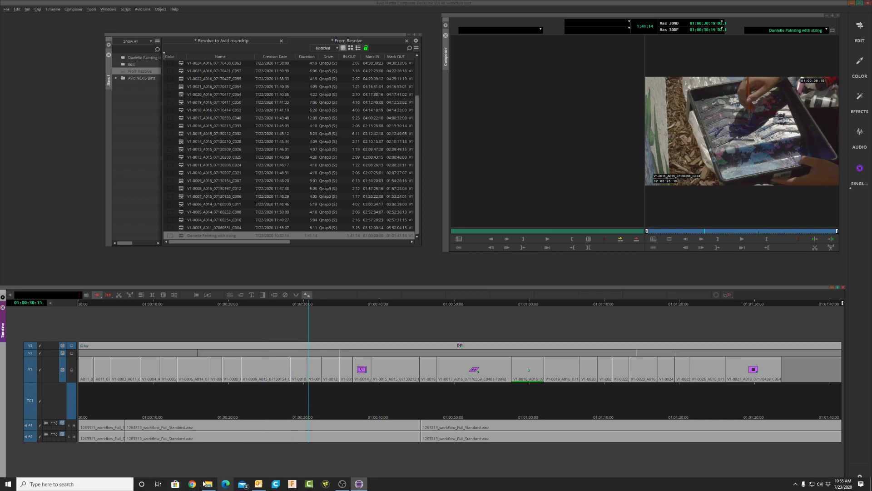
click(208, 484)
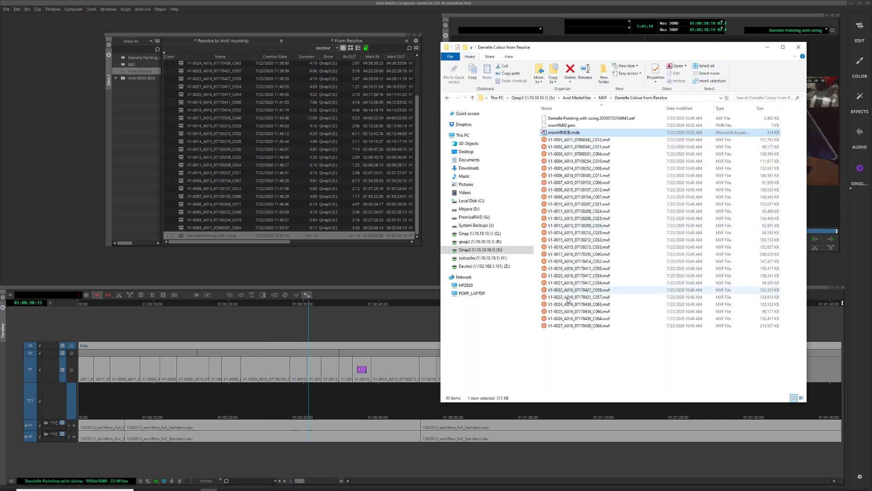
drag(317, 405, 378, 392)
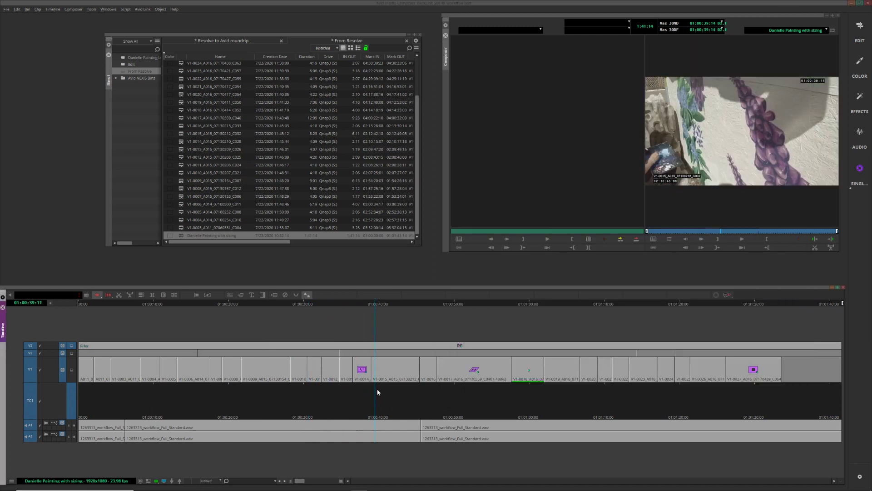
Move to 01:00:51:00, fit the sequence and select the A1 and A2 audio segments
click(426, 390)
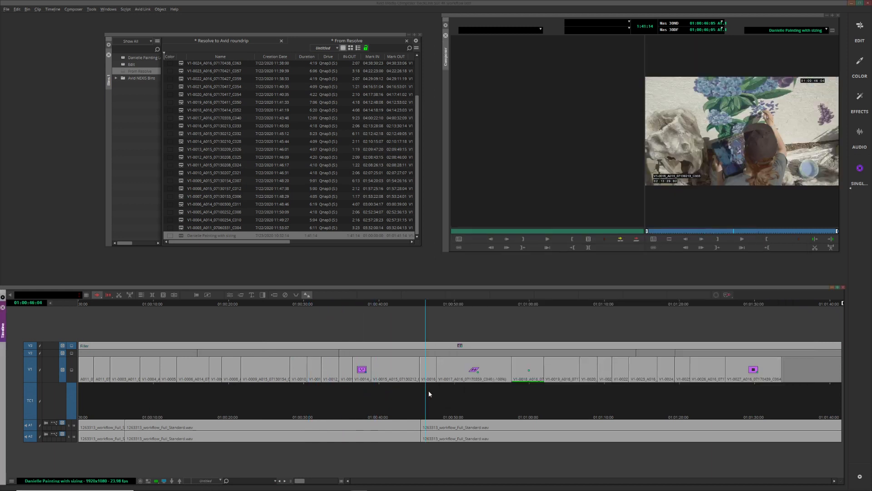
click(461, 388)
key(ctrl+slash)
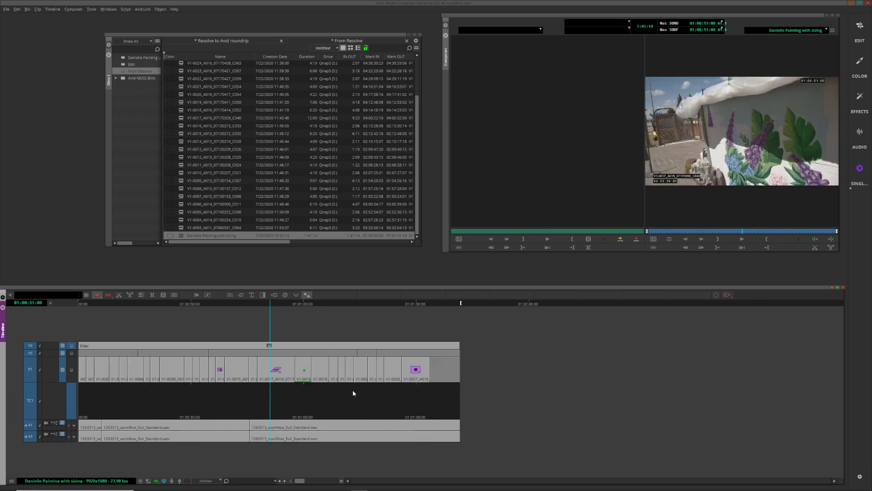
key(ctrl+a)
click(196, 433)
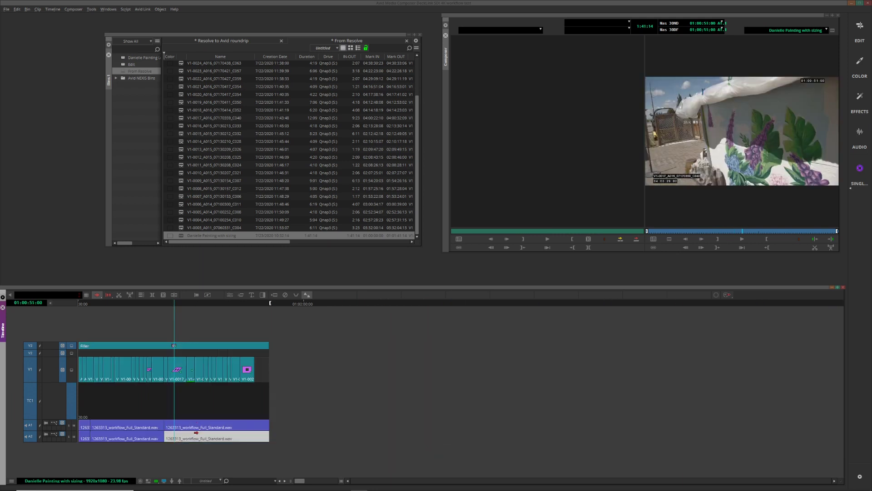
click(155, 427)
click(142, 438)
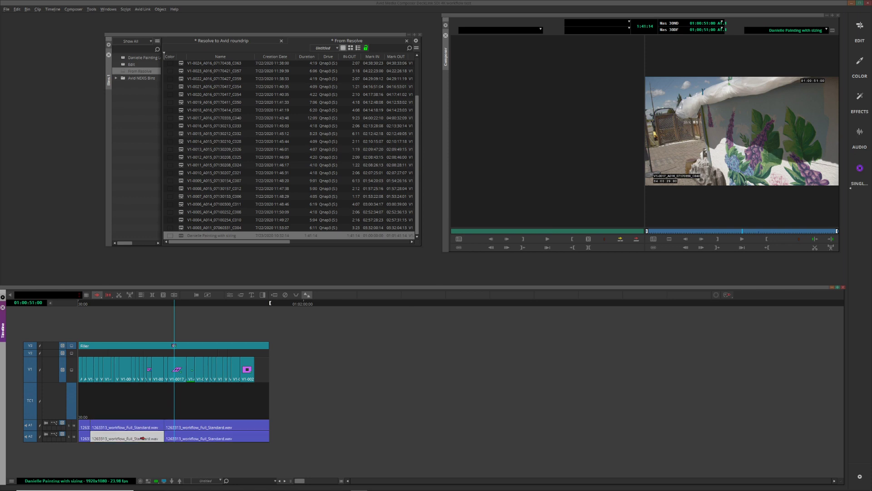
click(83, 424)
click(86, 436)
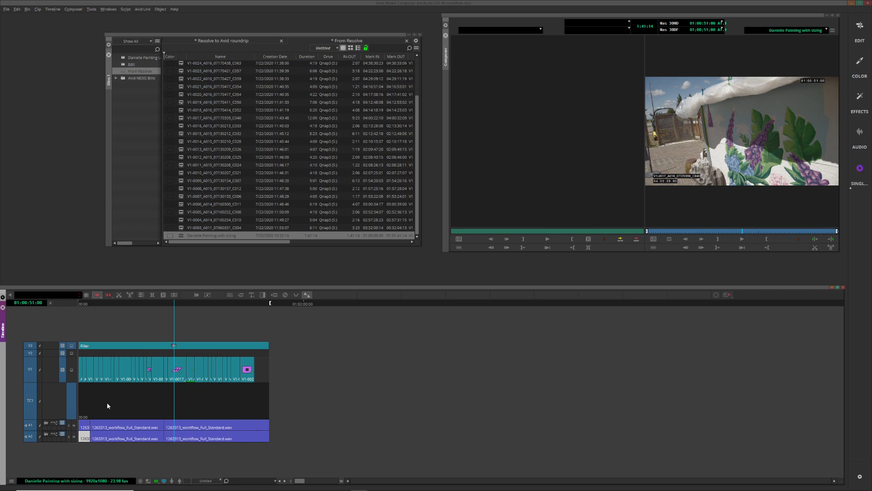
Zoom the timeline in and scrub back from 01:00:21:18 toward the sequence start
key(ctrl+])
key(ctrl+[)
key(ctrl+[)
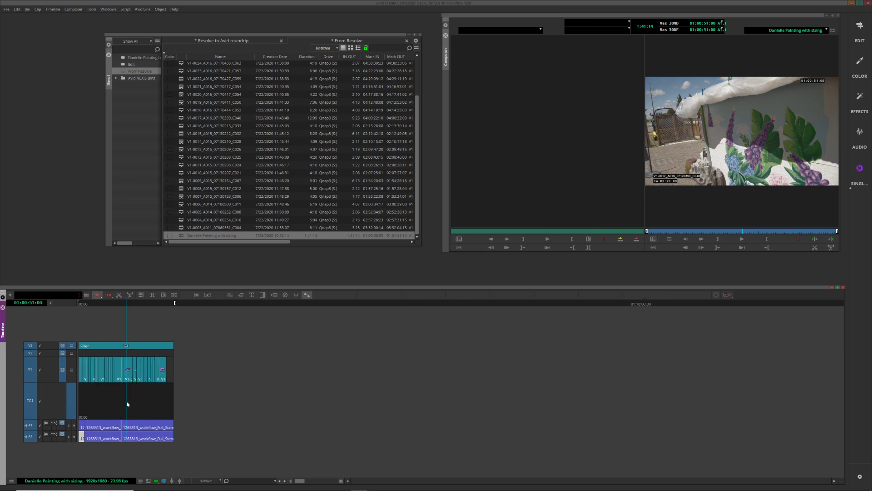
key(ctrl+])
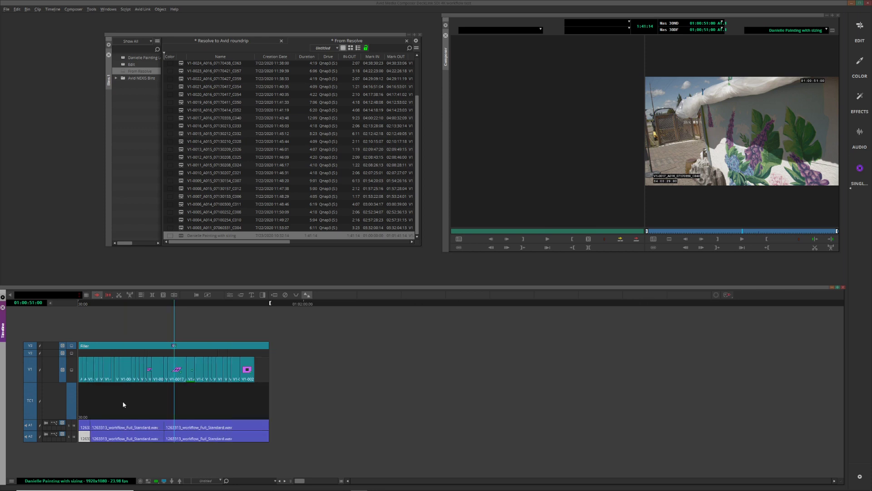
click(118, 401)
drag(118, 402, 90, 407)
Zoom in on the opening and scrub through A011_07060341_C011 and A011_07060342_C012
key(ctrl+])
key(ctrl+])
key(ctrl+])
key(ctrl+])
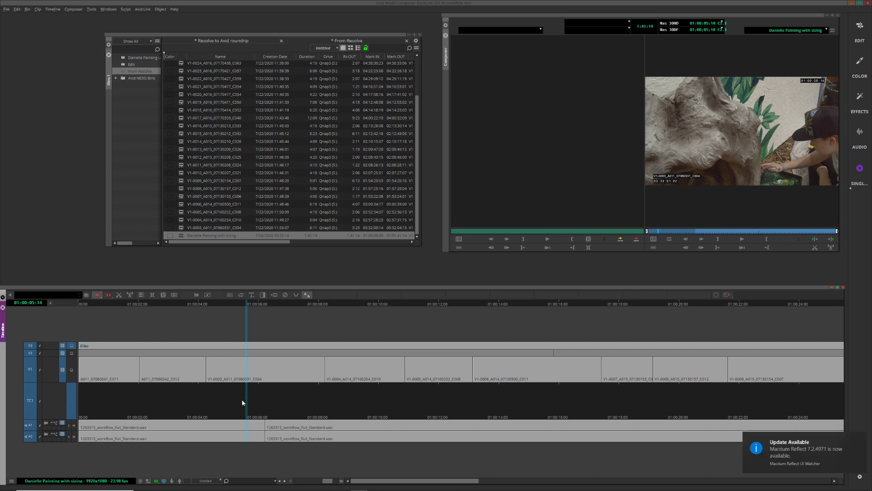
key(Left)
key(Left)
key(Left)
key(Left)
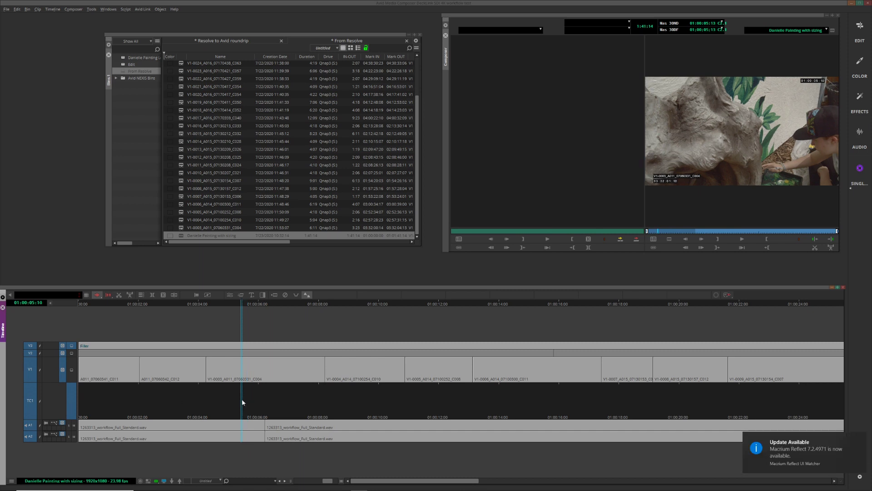
drag(243, 402, 176, 405)
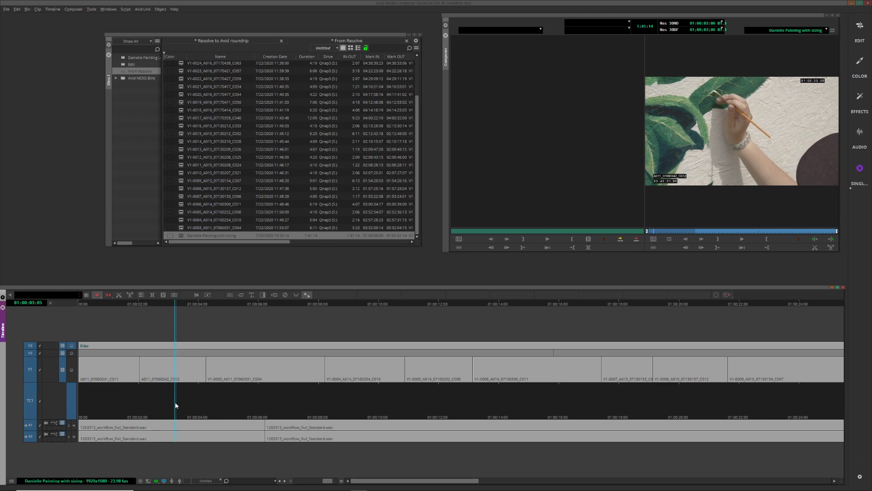
drag(175, 404, 193, 398)
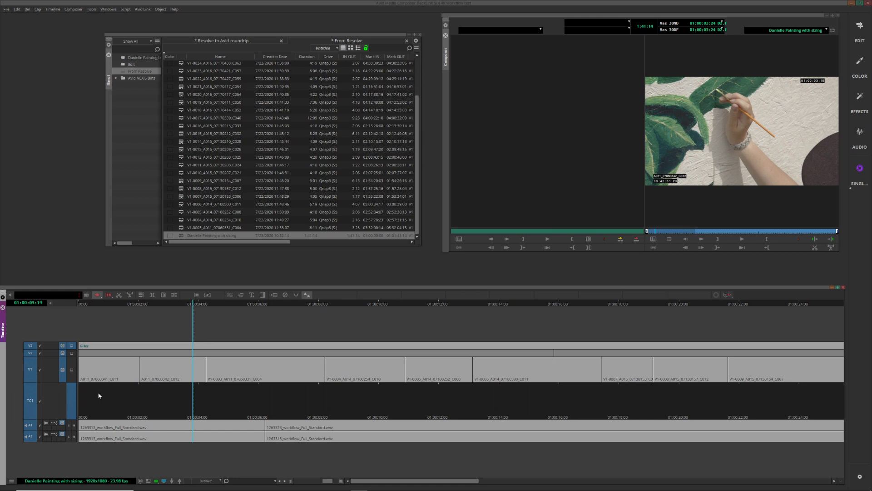
drag(98, 395, 129, 398)
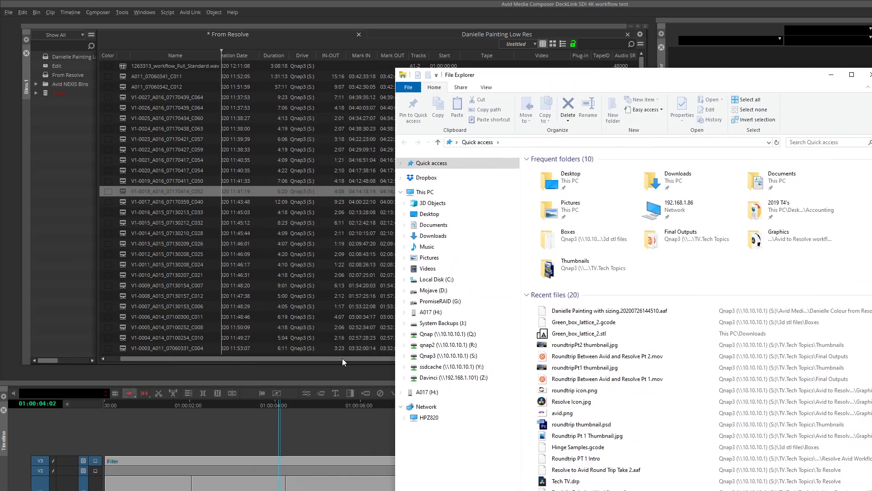
Open Qnap3 (S:) > Avid MediaFiles > MXF > Danielle Colour from Resolve and drag msmMMOB.mdb into the bin
click(444, 357)
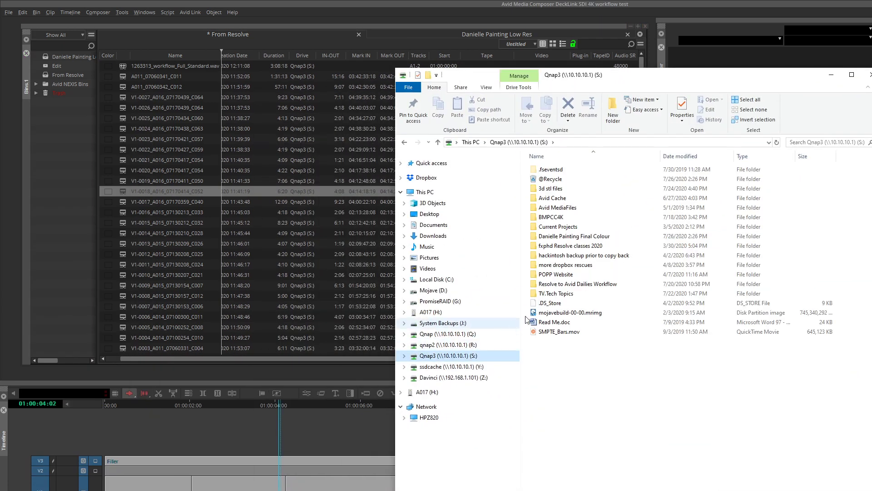
double_click(569, 208)
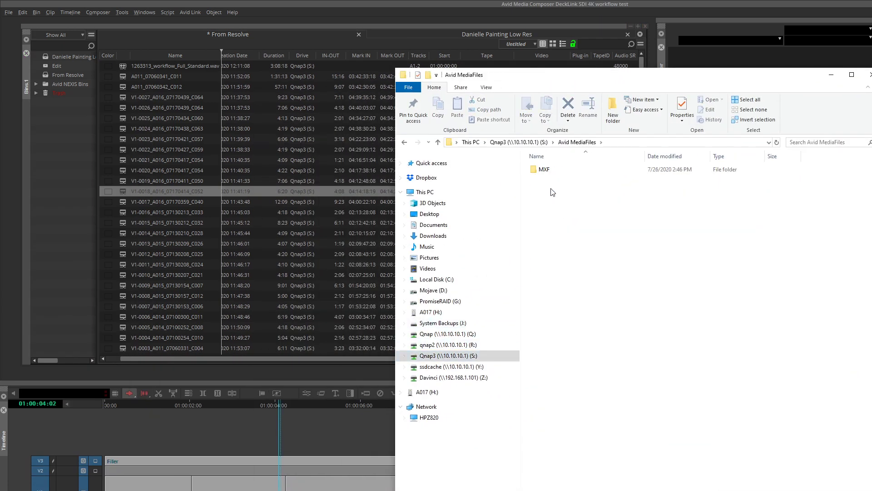
double_click(548, 172)
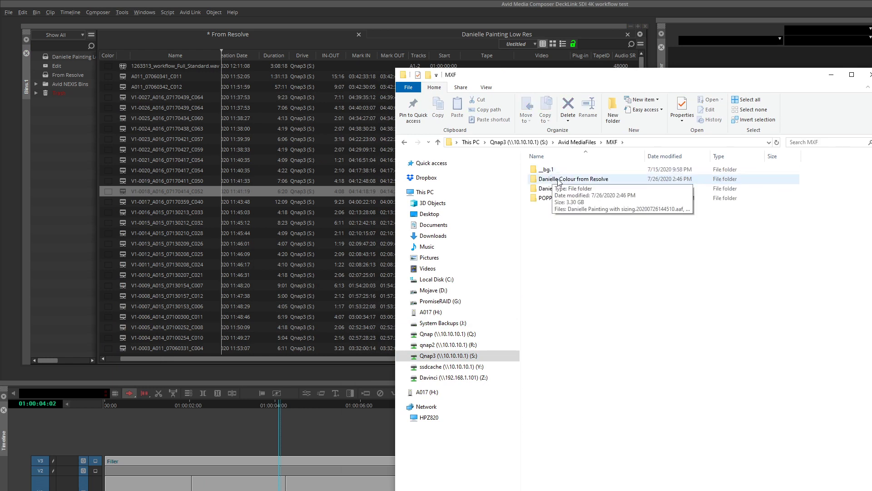
double_click(552, 179)
drag(573, 75, 740, 90)
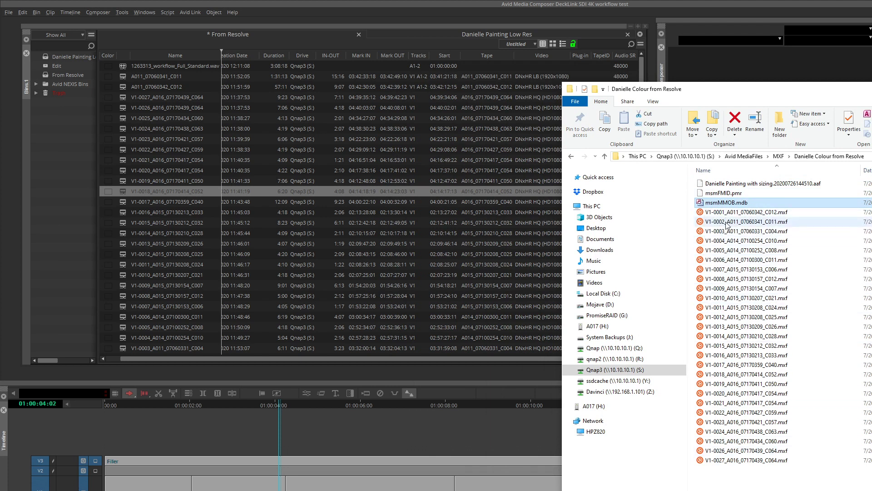
drag(700, 204, 423, 211)
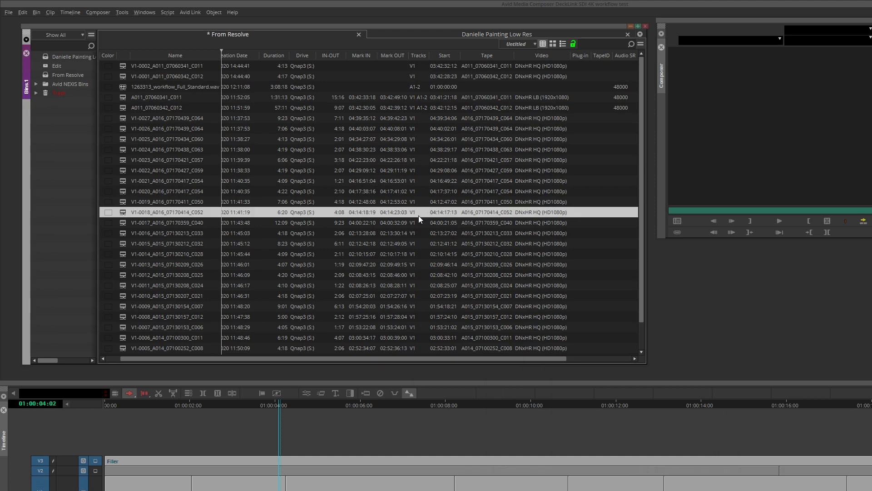
Overwrite V1-0002_A011_07060341_C011 from 03:42:33:18 onto V2 at the sequence start, then scrub to 01:00:38:02
click(123, 77)
click(121, 66)
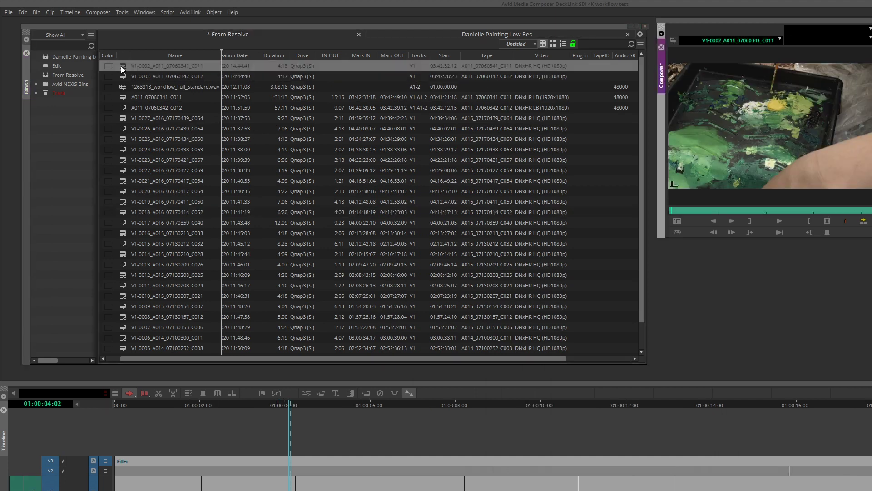
key(Home)
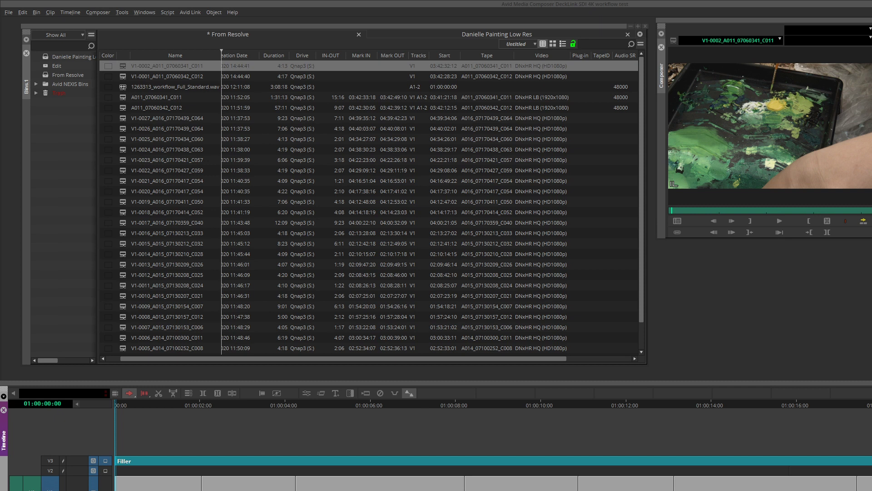
key(ctrl+1)
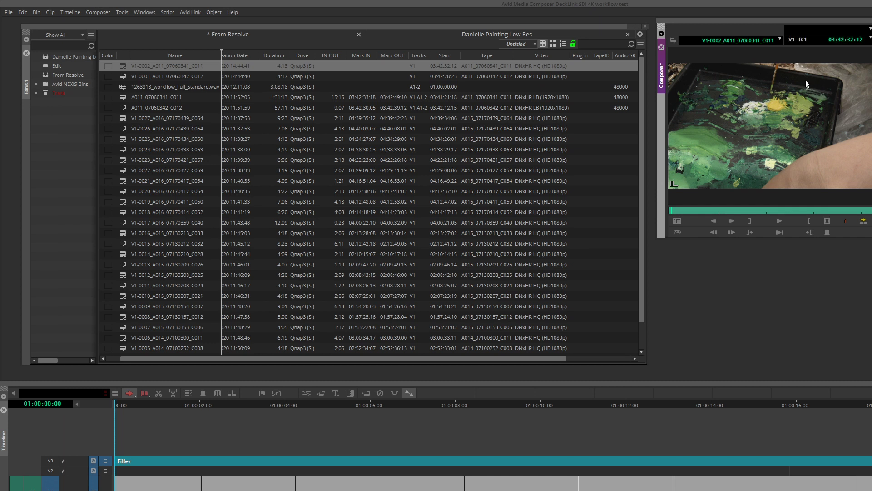
click(785, 96)
click(726, 221)
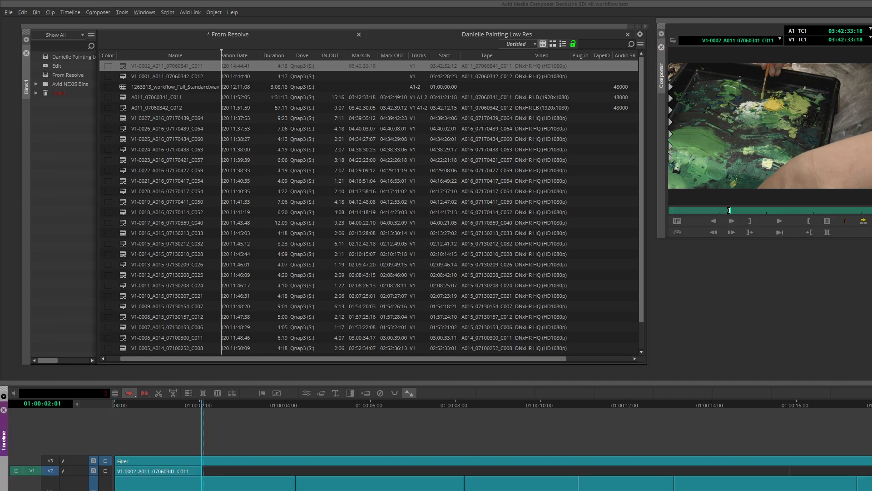
double_click(121, 80)
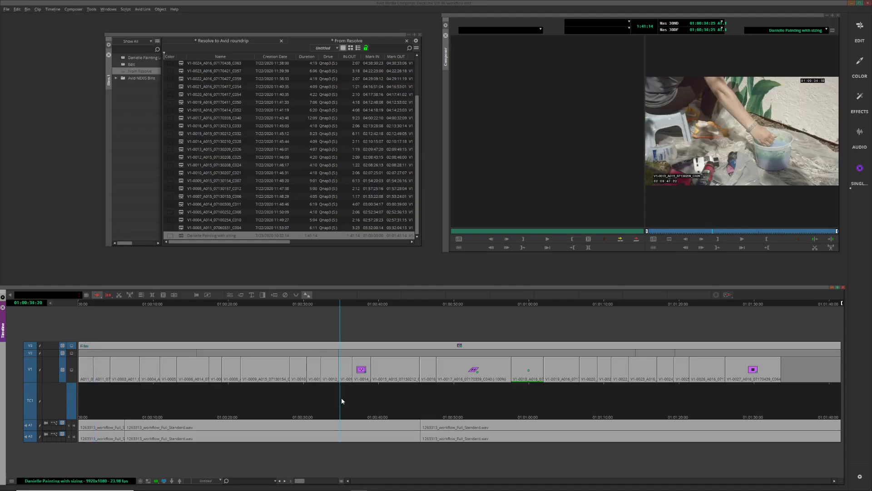
drag(341, 397, 430, 399)
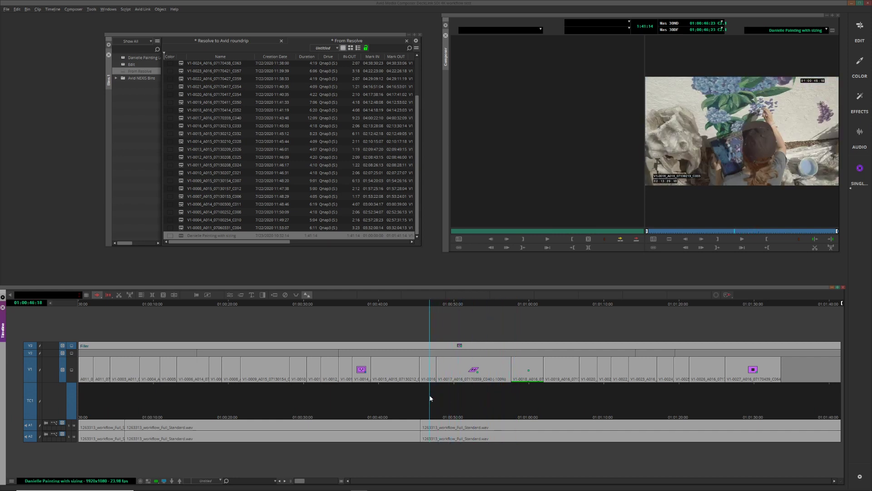
Jump between 01:00:58:01, 01:00:46:11 and 01:00:50:05 across V1-0017 and V1-0018, toggling Select All and Deselect All
click(515, 395)
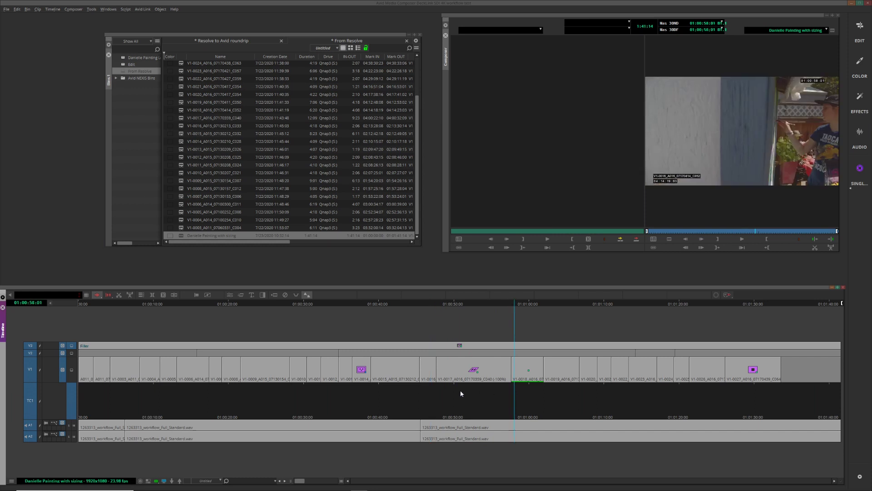
click(427, 396)
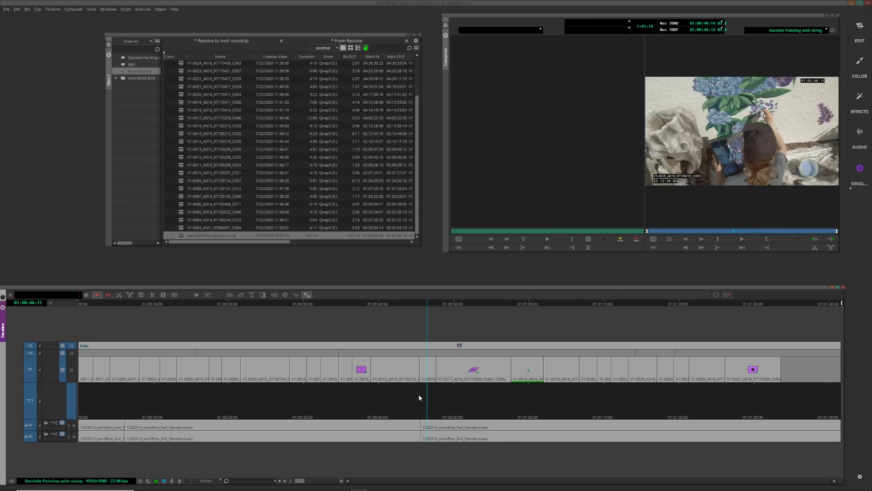
click(455, 395)
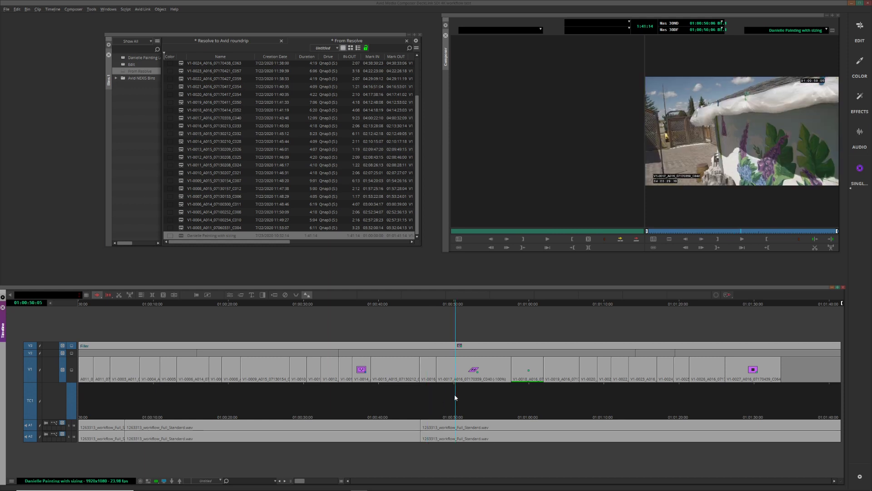
key(ctrl+a)
drag(444, 401, 521, 395)
key(shift+ctrl+a)
key(ctrl+a)
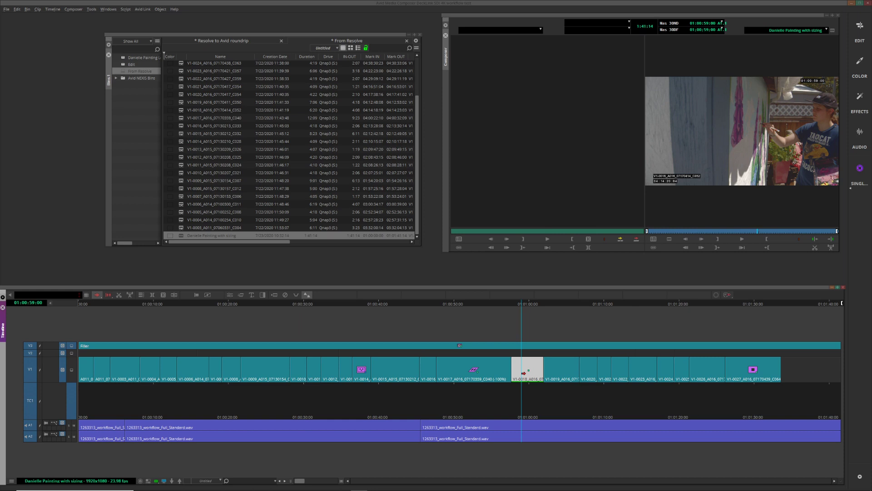
Scrub through clip V1-0018 to 01:00:59:11 with all segments deselected
click(523, 372)
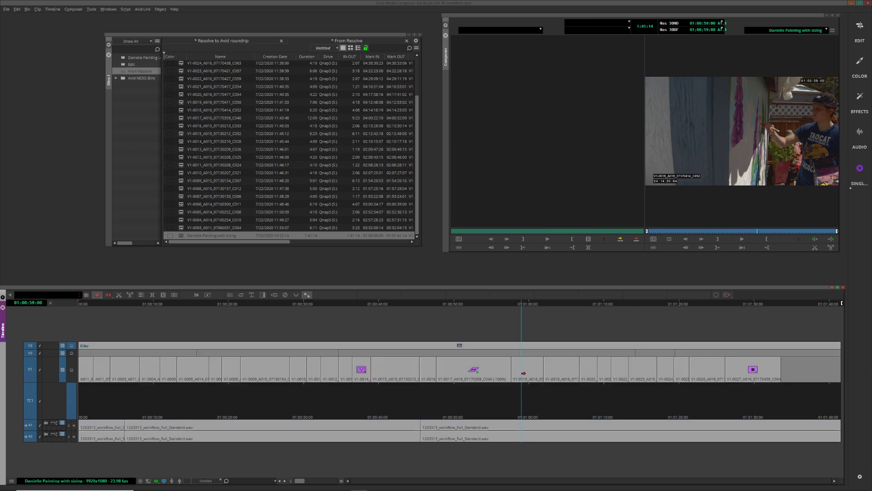
drag(501, 390, 525, 392)
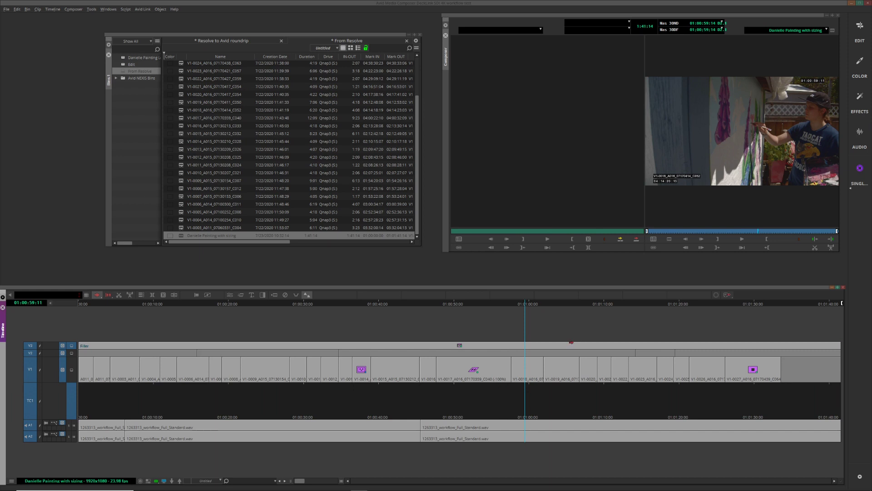
click(576, 341)
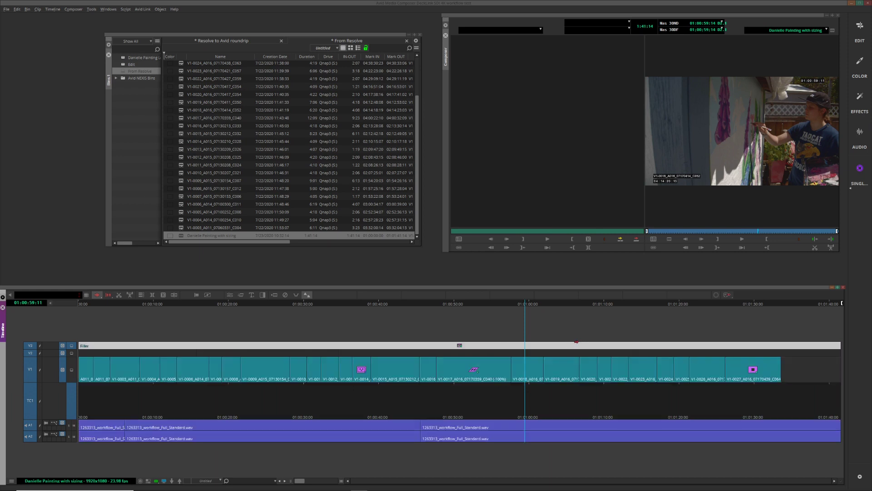
click(576, 341)
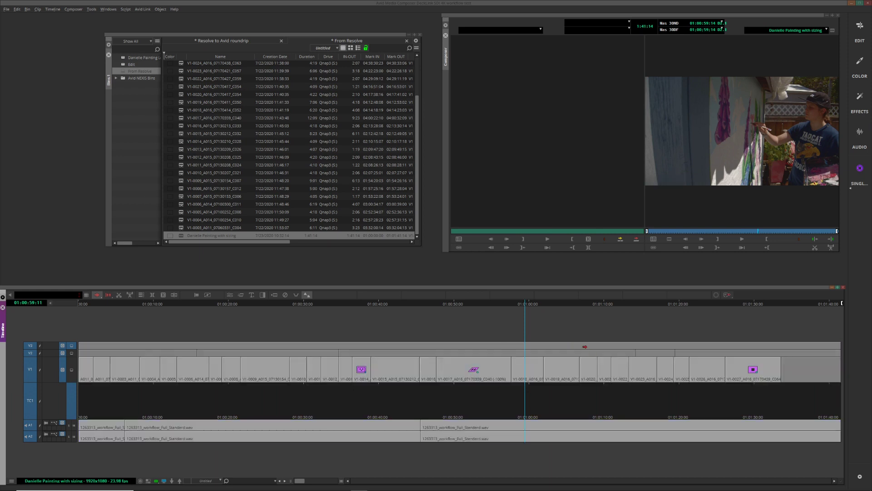
Move to the start of the last clip V1-0027_A016_07170439_C064 and select it
drag(525, 400, 743, 404)
key(ctrl+a)
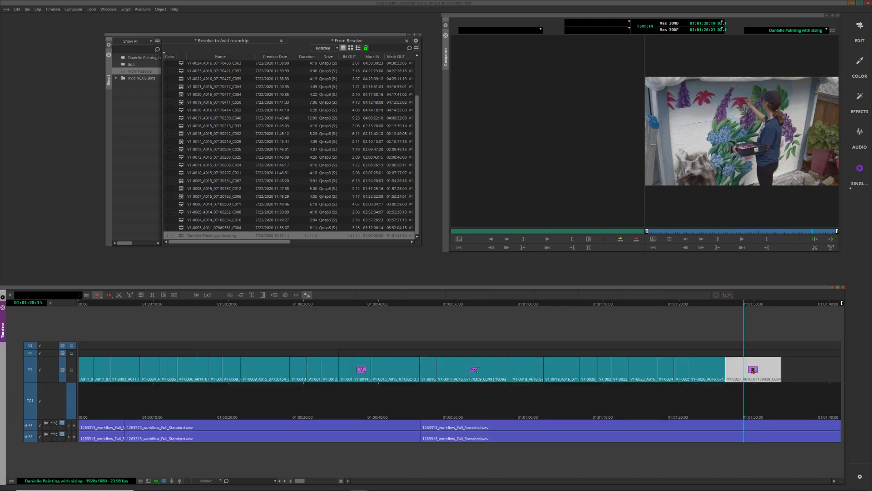
drag(737, 394, 728, 401)
key(ctrl+a)
click(736, 368)
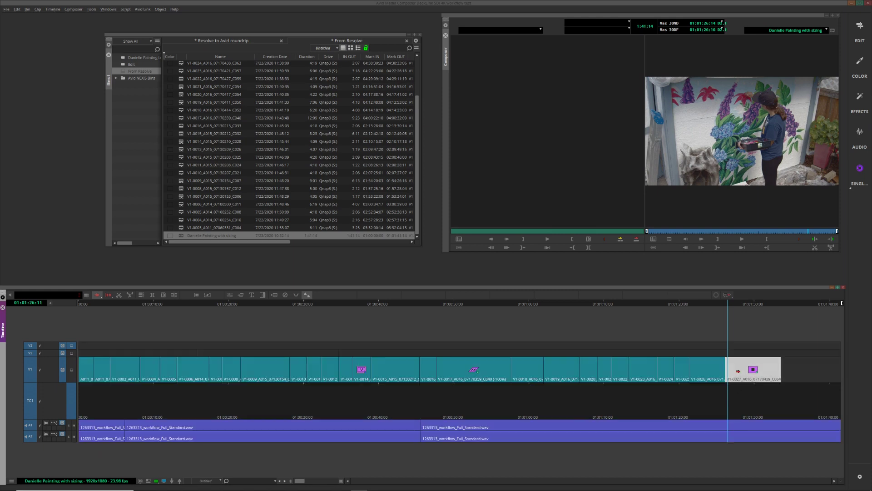
Park the playhead on V1-0027's first frame with only the last clip selected
key(h)
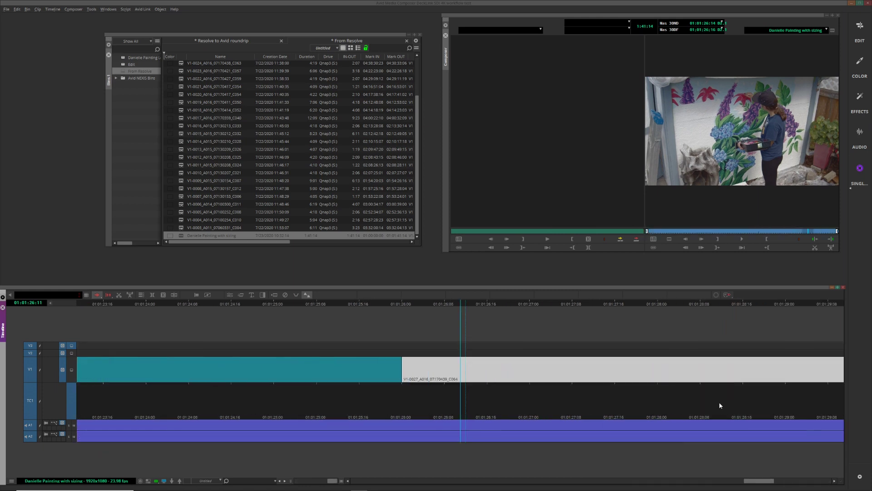
click(404, 402)
key(ctrl+a)
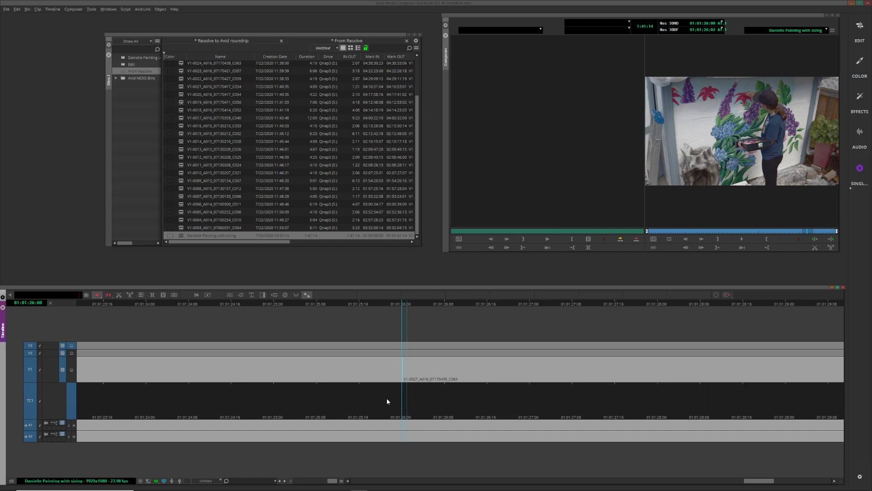
key(h)
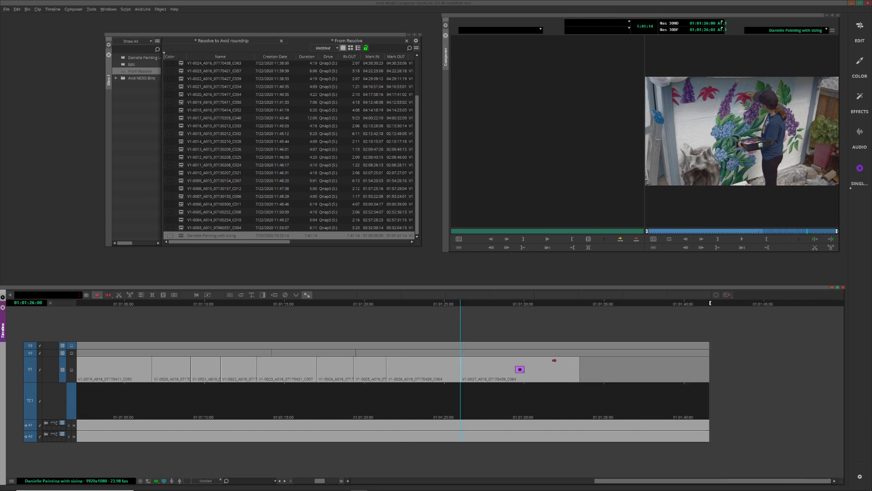
key(shift+ctrl+a)
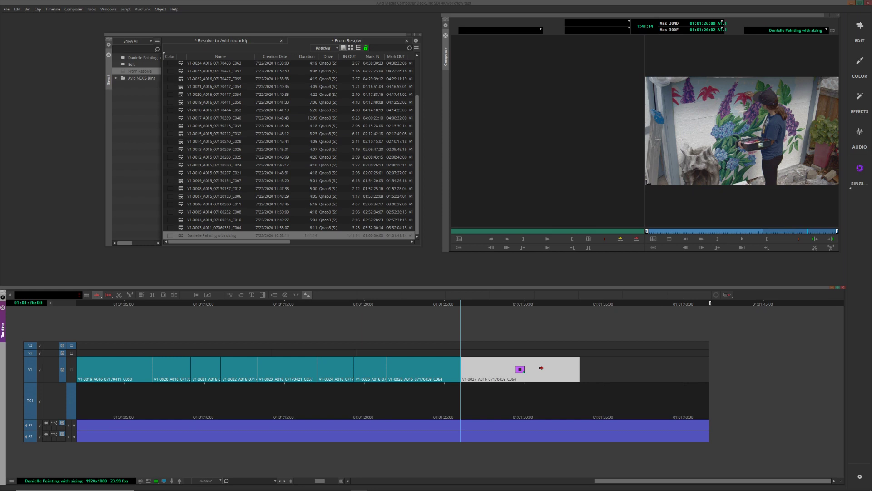
Copy V1-0027 onto V2 aligned with the original, then Match Frame it into the Source monitor
drag(540, 368, 544, 353)
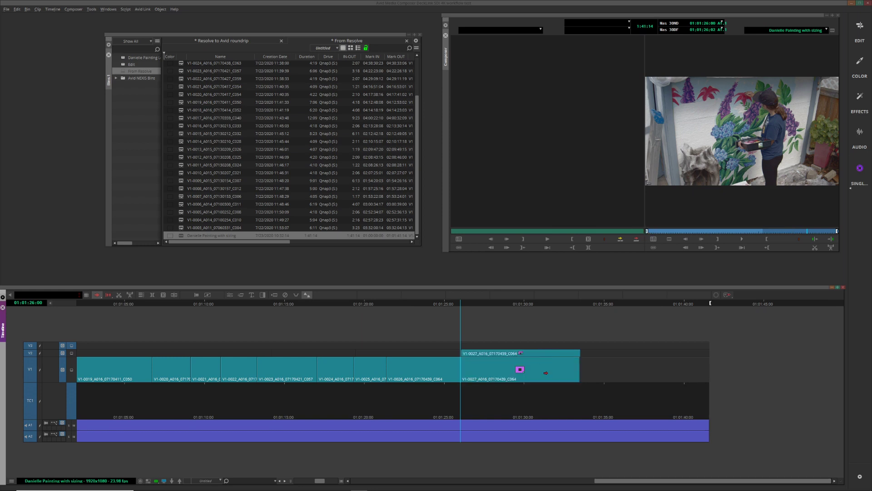
click(522, 353)
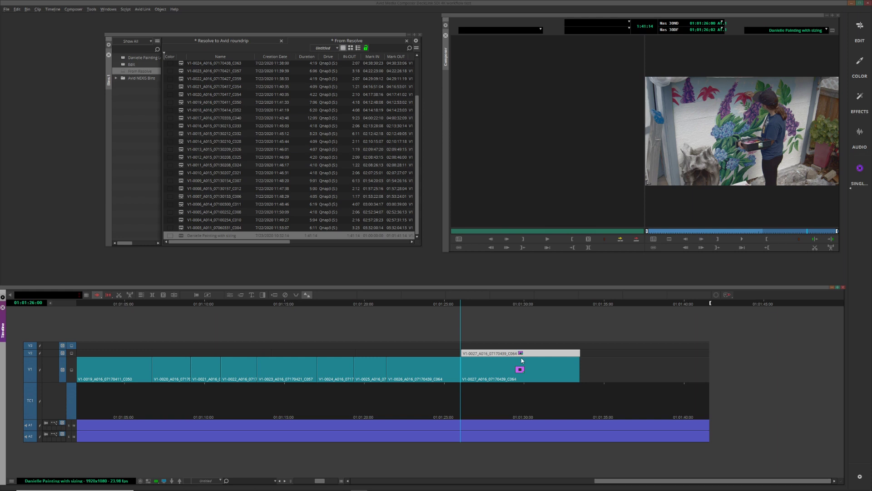
key(h)
drag(500, 351, 474, 353)
key(h)
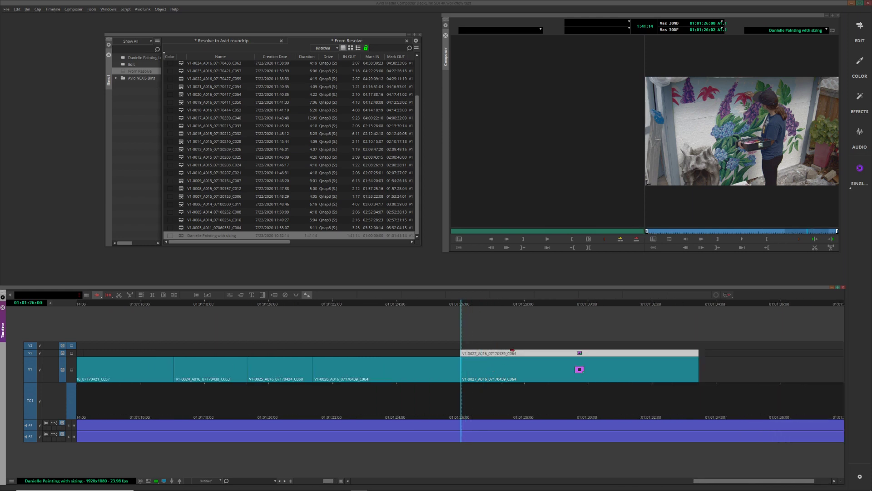
key(ctrl+a)
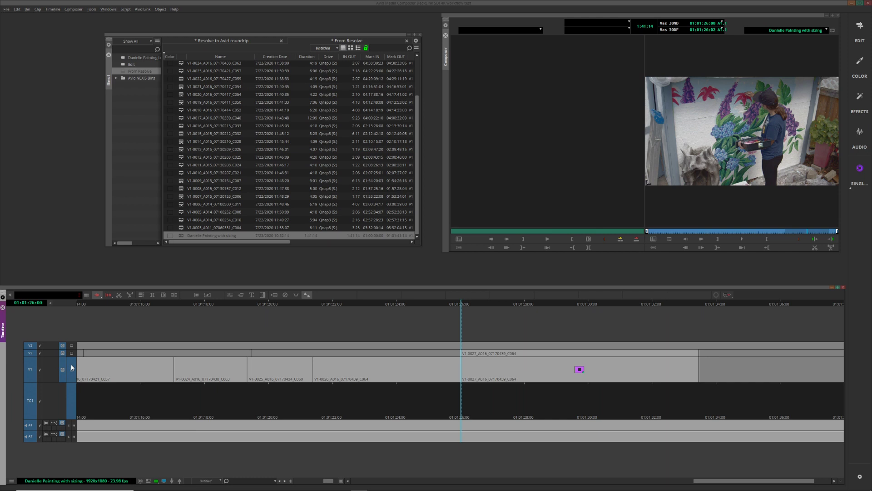
key(n)
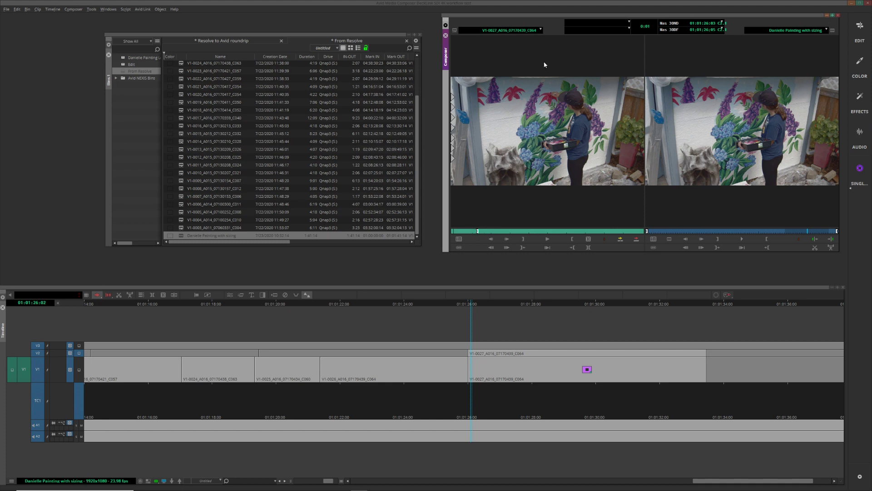
Load A016_07170439_C064 from the Danielle Painting Low Res bin and return to its start
double_click(126, 58)
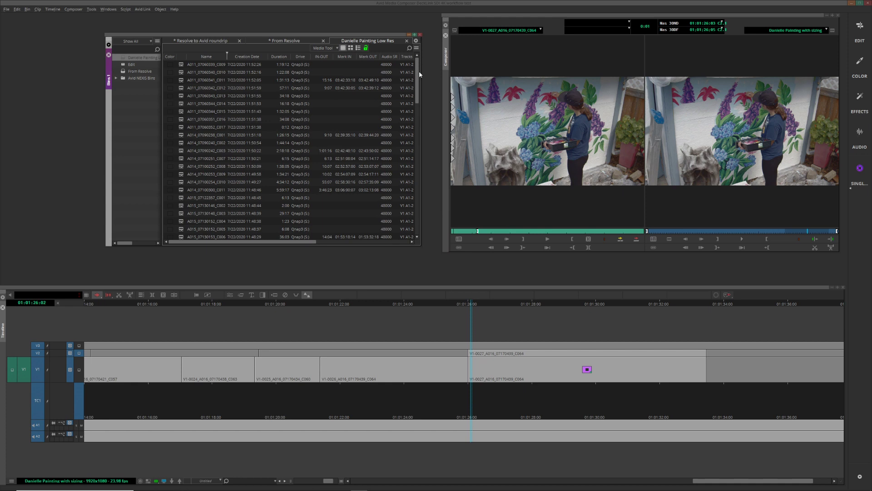
drag(416, 77, 401, 236)
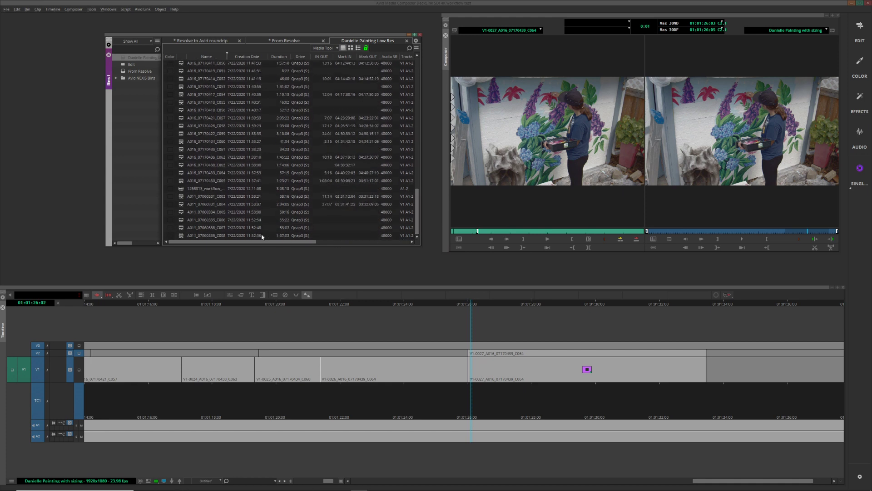
double_click(182, 171)
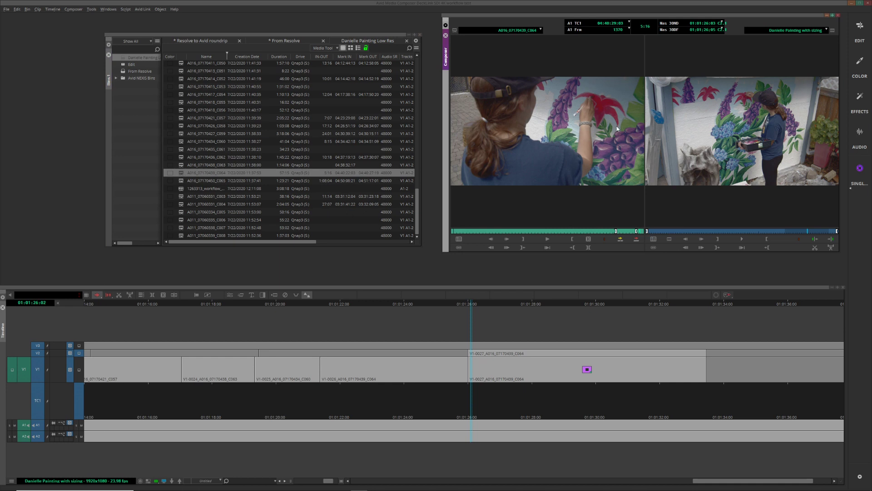
key(q)
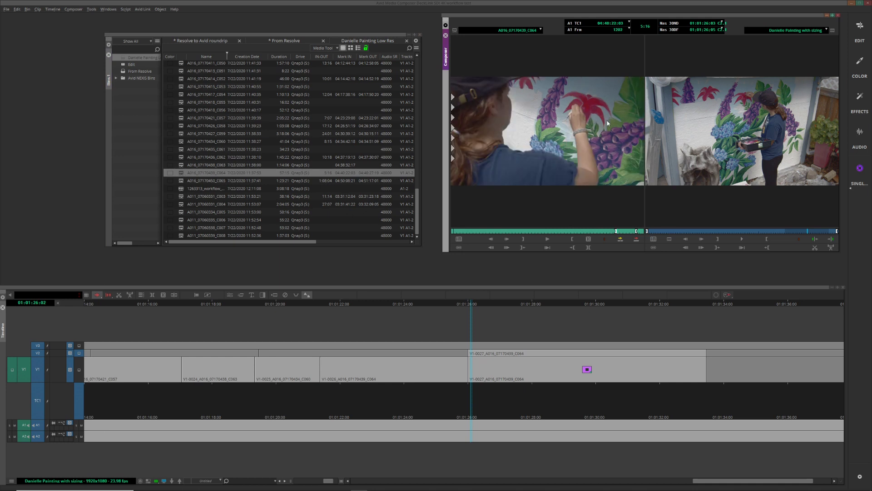
drag(631, 231, 468, 239)
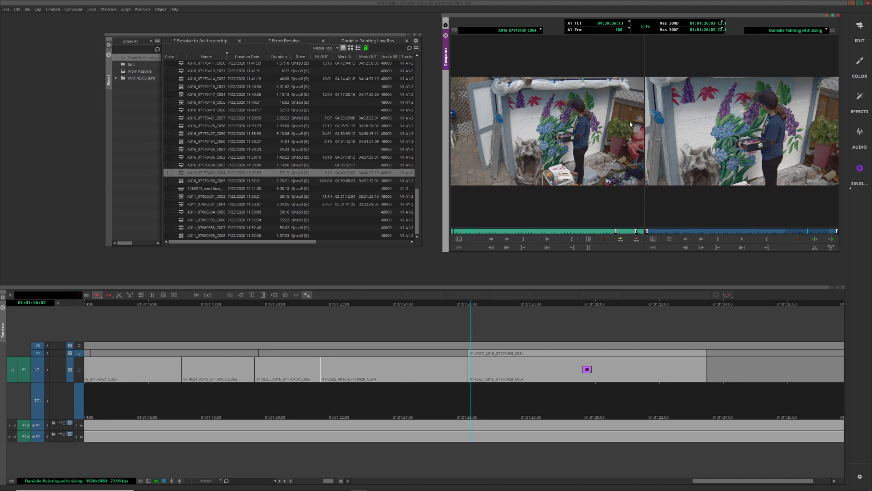
Display V2 TC1 timecode in the Record monitor and step the original clip to 04:39:35:15
click(708, 44)
click(722, 29)
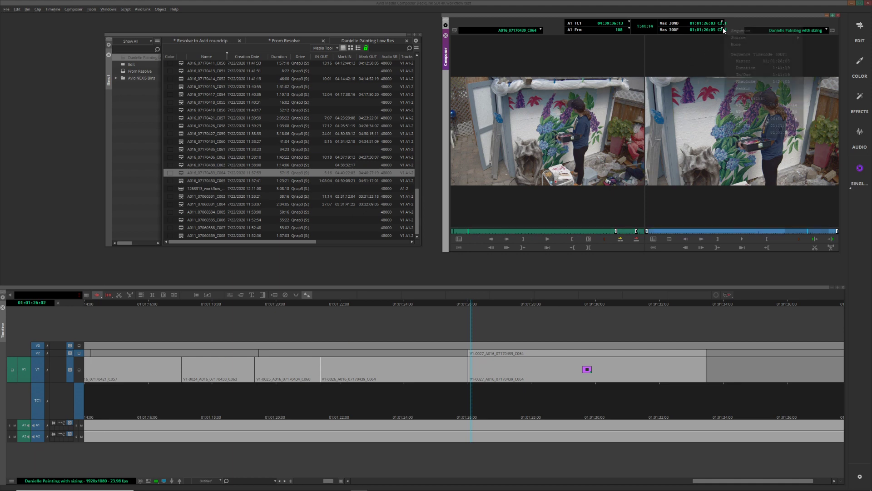
click(753, 112)
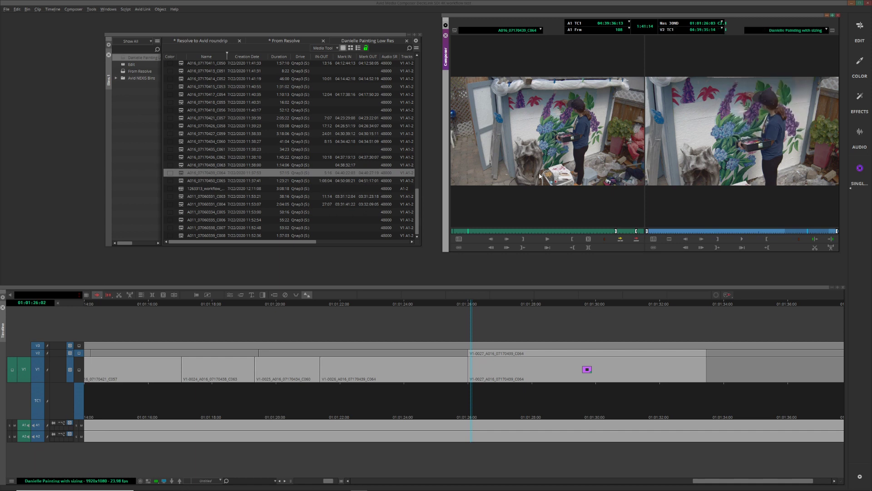
click(472, 233)
drag(473, 233, 468, 232)
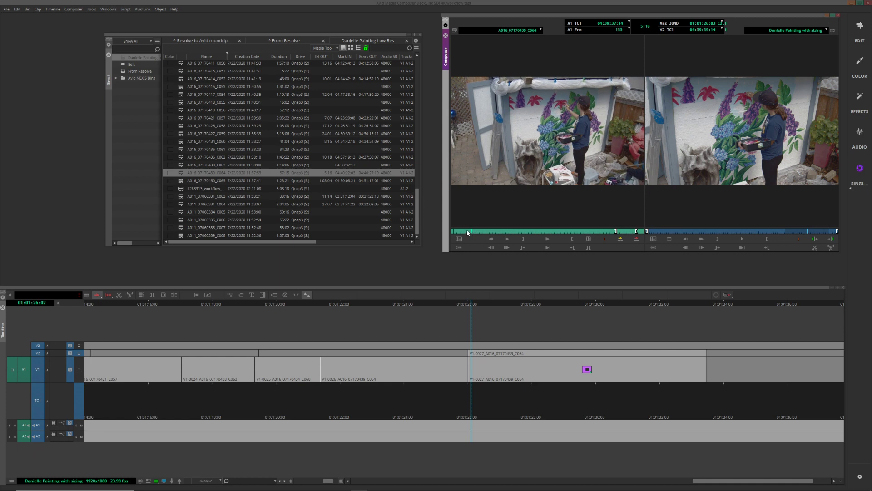
key(j)
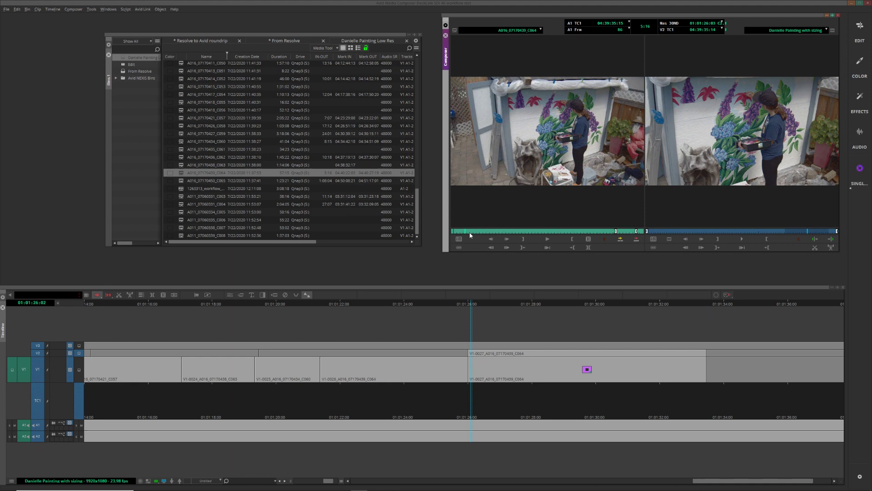
Flip between the original C064 frame and the graded V2 frame to compare them
click(720, 123)
click(630, 127)
click(742, 129)
click(606, 140)
click(705, 127)
click(566, 144)
click(667, 124)
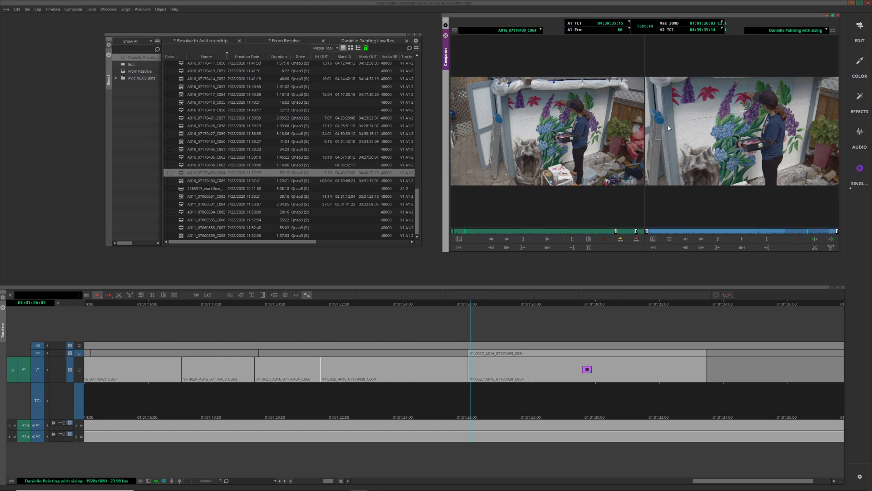
click(631, 125)
click(713, 119)
click(632, 125)
click(716, 121)
click(552, 137)
click(735, 109)
click(555, 143)
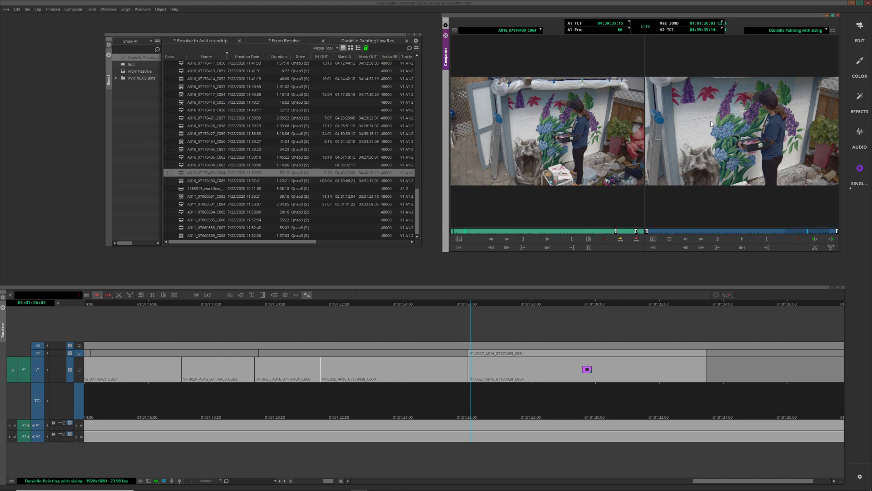
click(711, 124)
click(613, 122)
click(677, 121)
click(588, 148)
click(709, 126)
click(588, 141)
click(810, 86)
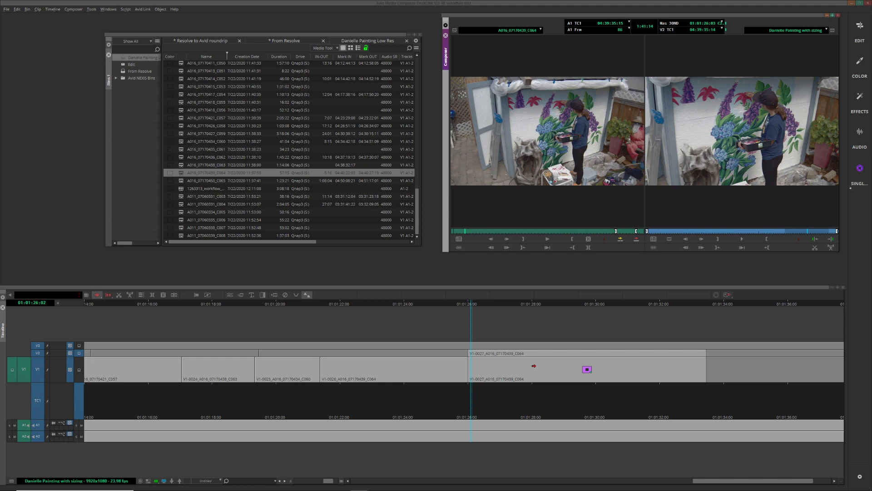
Select the final clip V1-0027 in the timeline and play it back
click(82, 366)
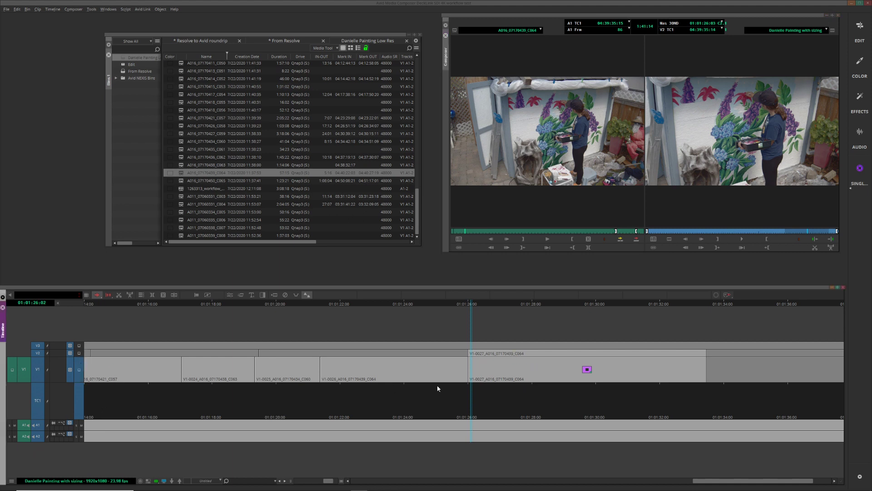
click(506, 369)
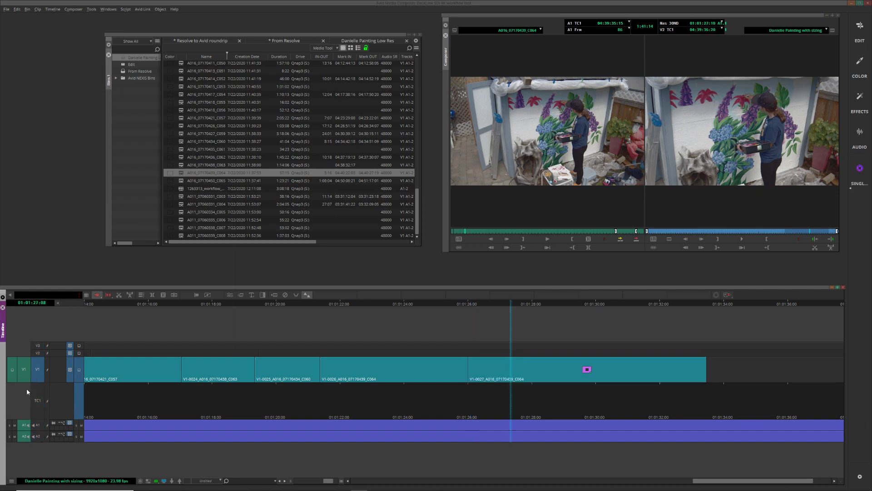
key(ctrl+a)
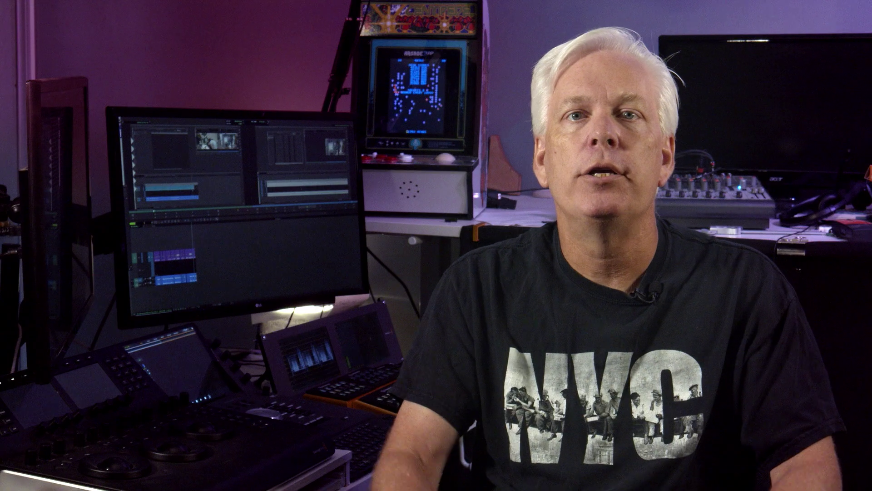